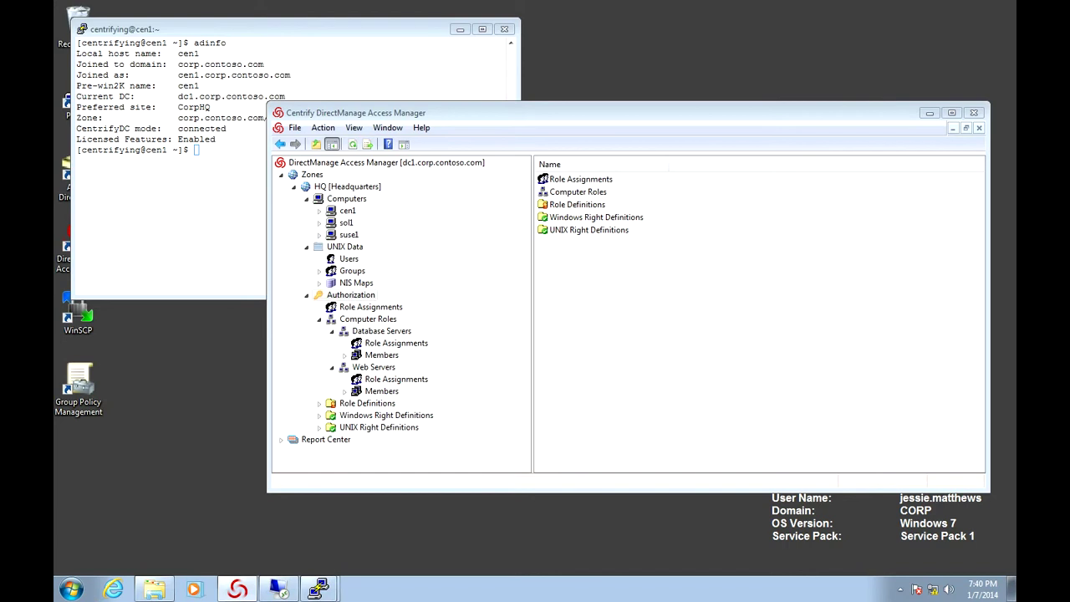
click(348, 258)
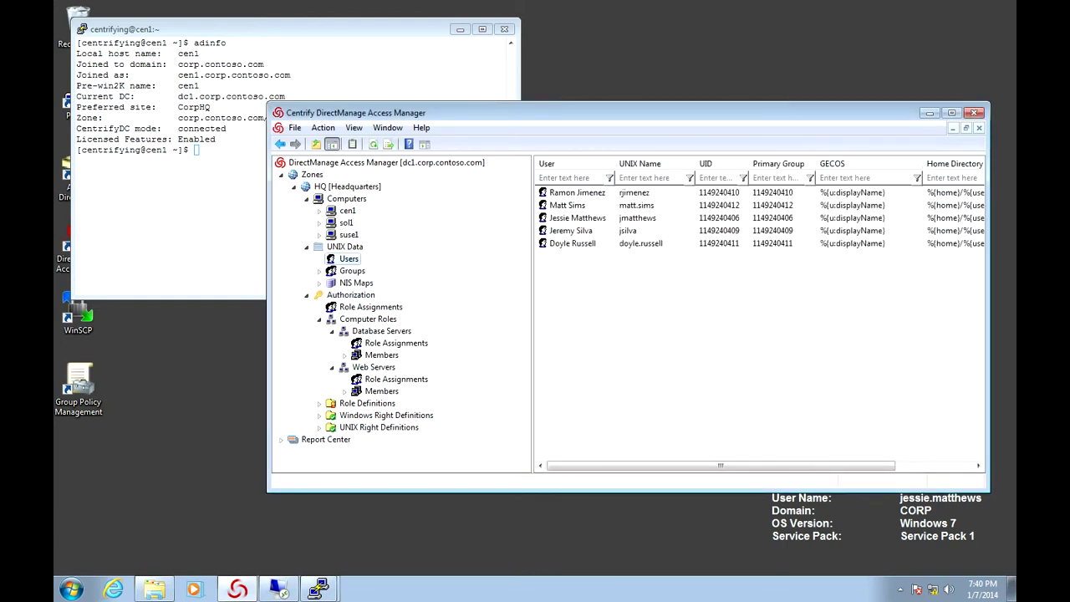
click(577, 217)
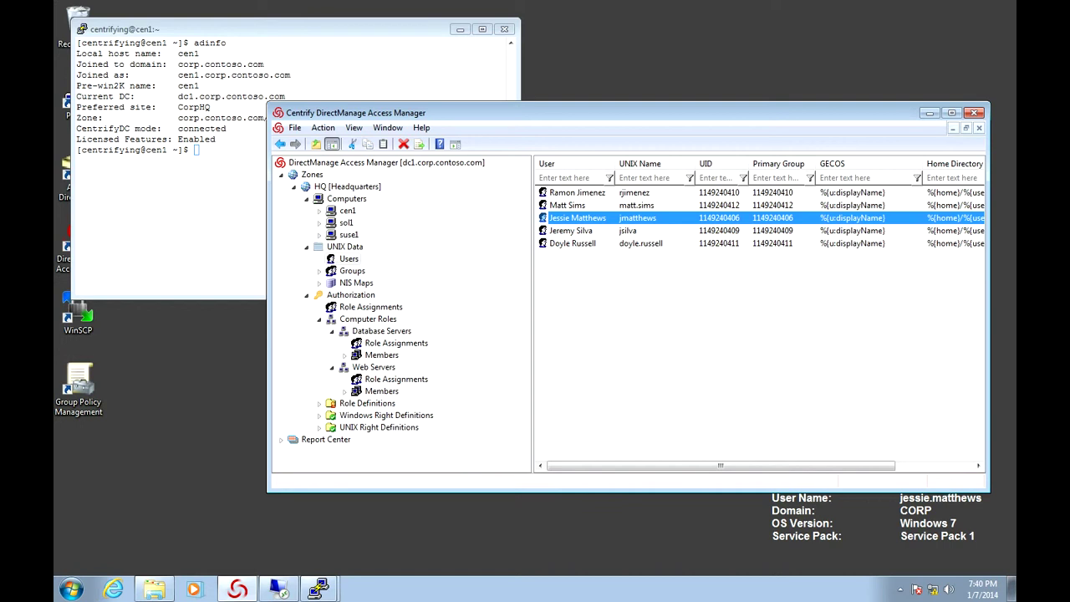
View HQ Role Assignments with a wider Assignee column, then the Database Servers and Web Servers assignments
click(370, 307)
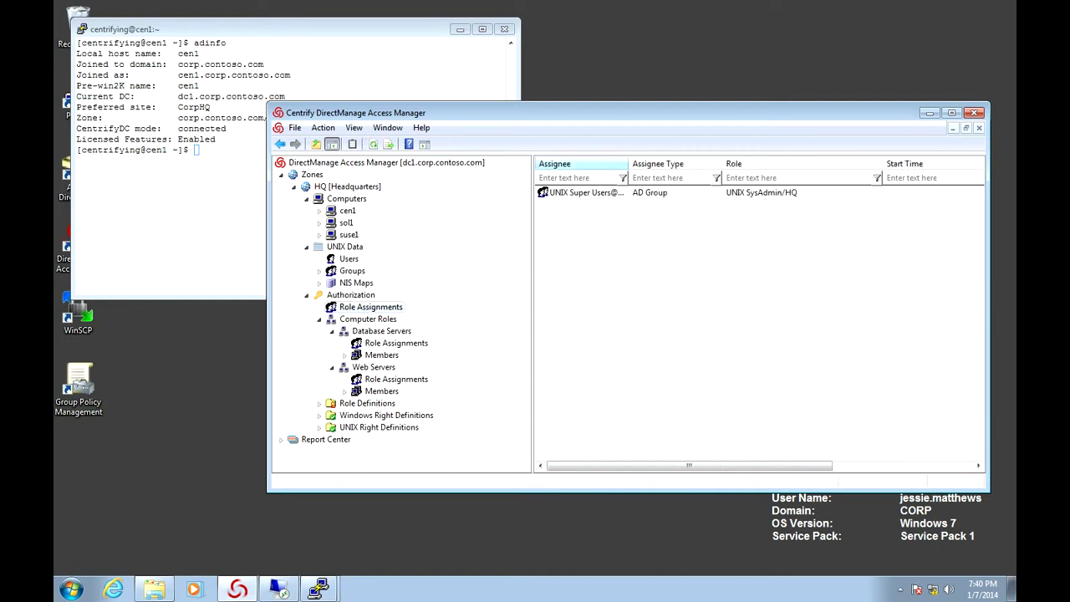
drag(628, 163, 664, 164)
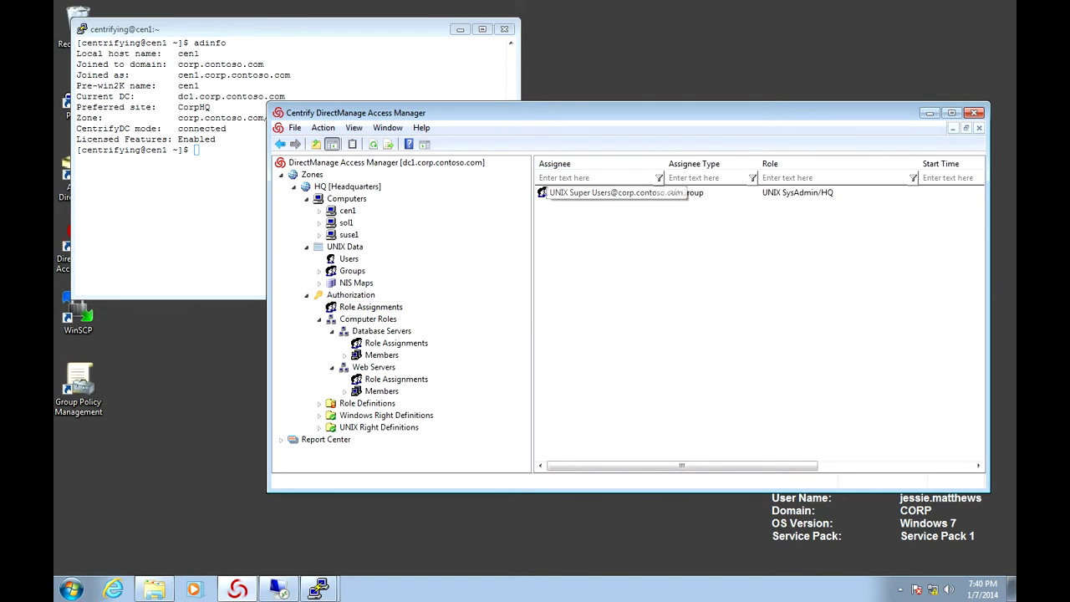
click(396, 342)
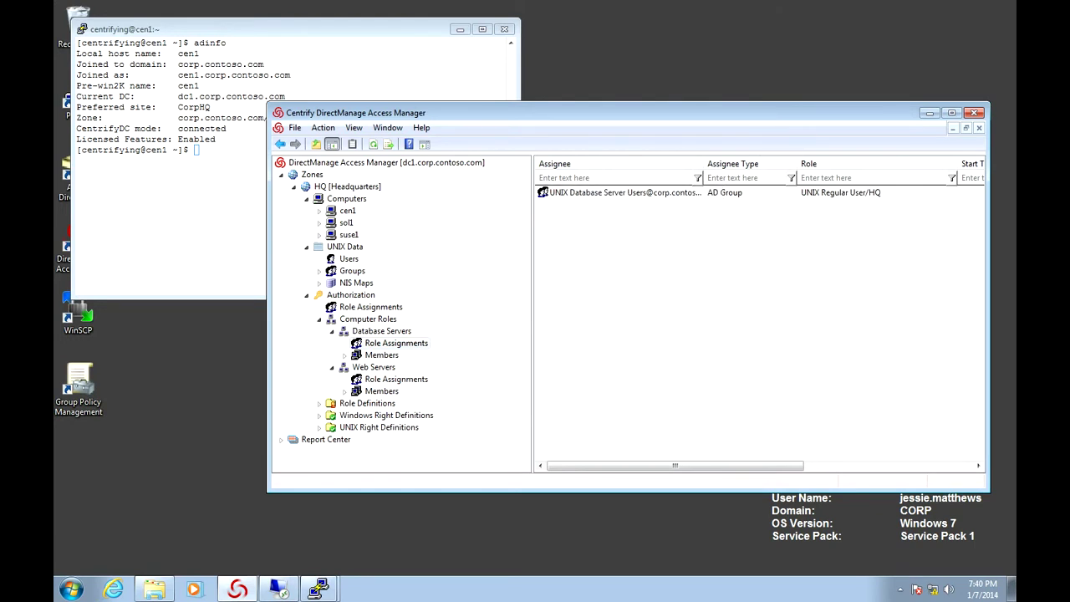
click(396, 379)
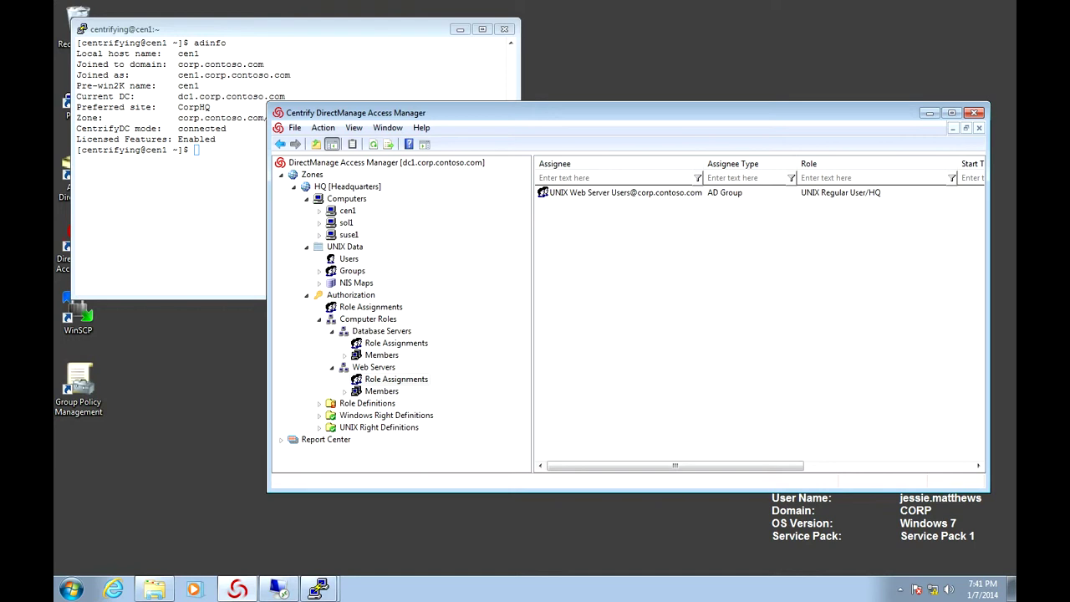
Go back to the HQ UNIX Users list and dismiss its context menu without choosing
click(349, 259)
right_click(595, 290)
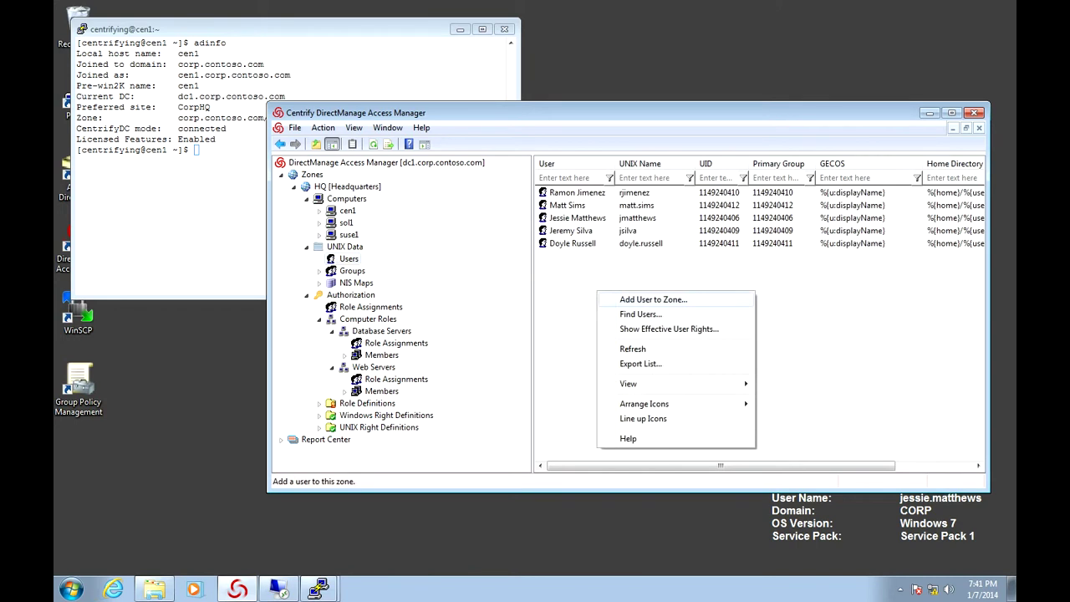
key(Escape)
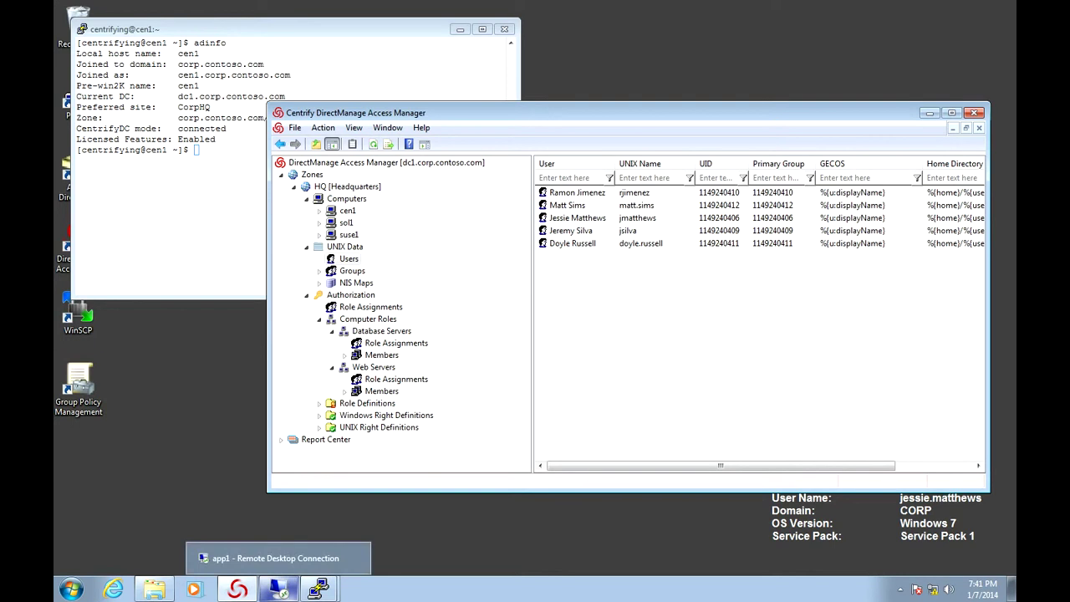
On APP1, start a new Service Accounts user named Zone Provisioning Agent with logon centrify.zpa
click(251, 555)
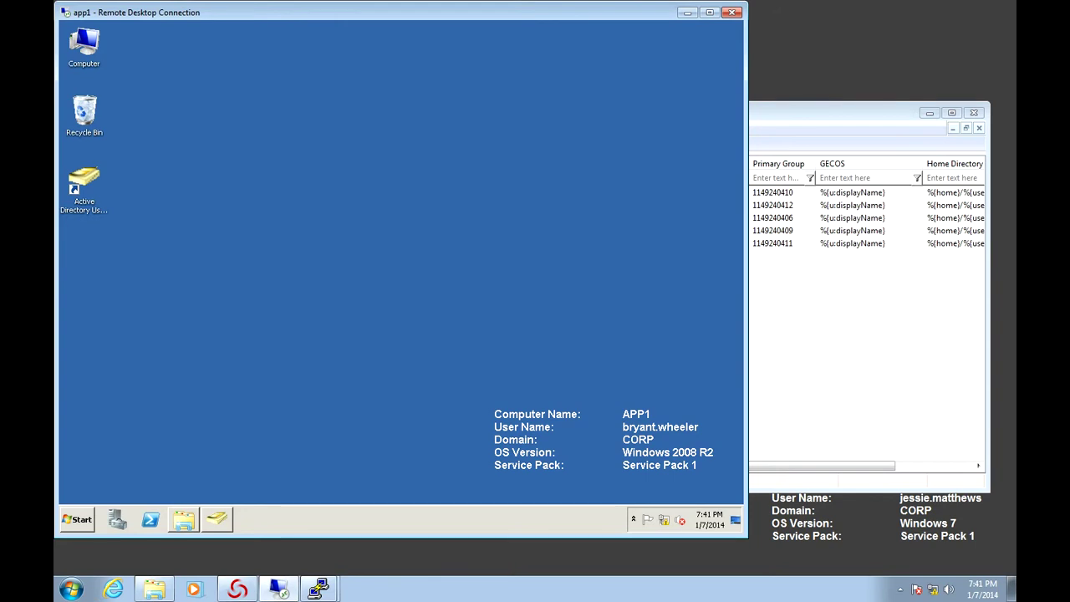
click(216, 519)
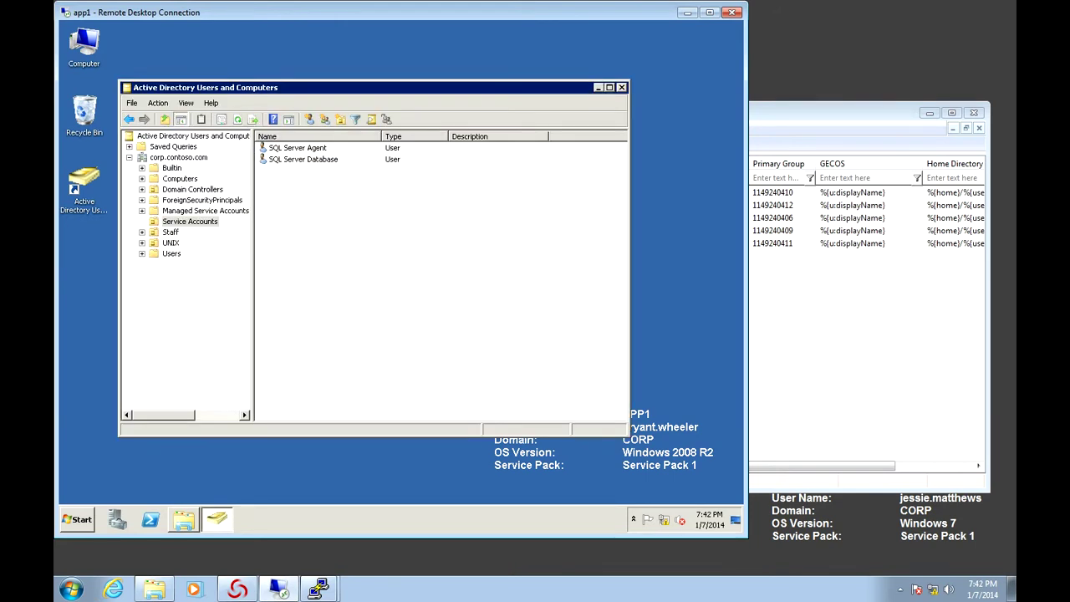
click(309, 119)
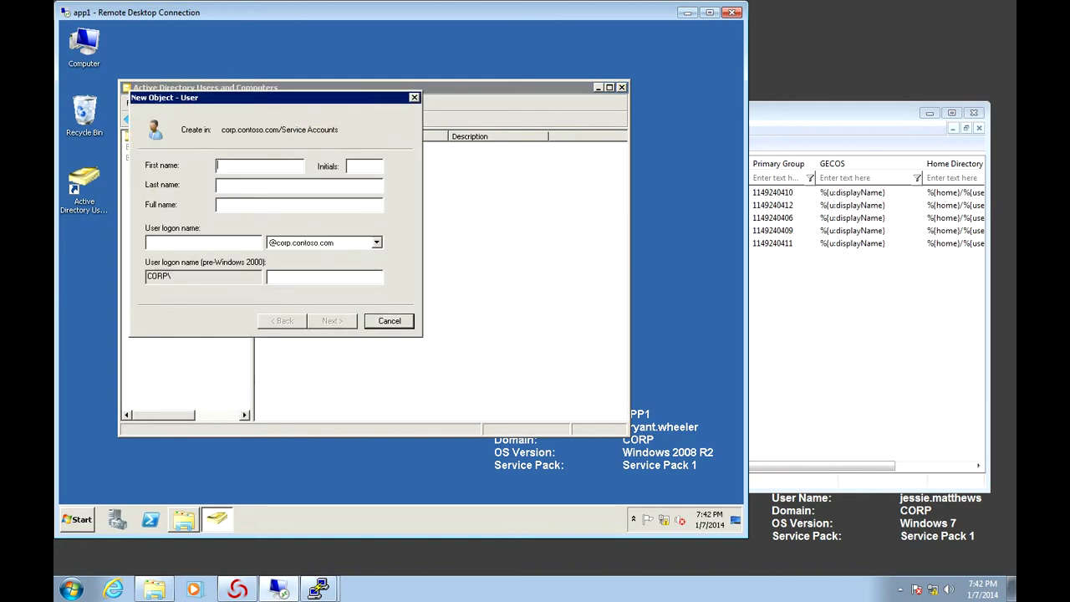
text(Zone )
text(Provisi)
text(ning Agent)
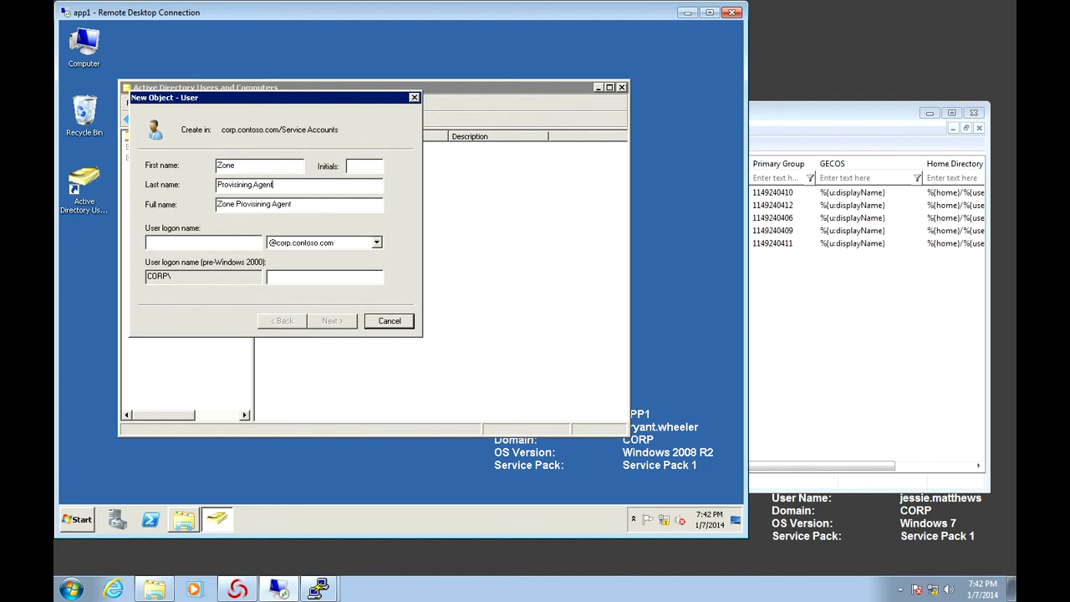
click(149, 241)
text(centrify.z)
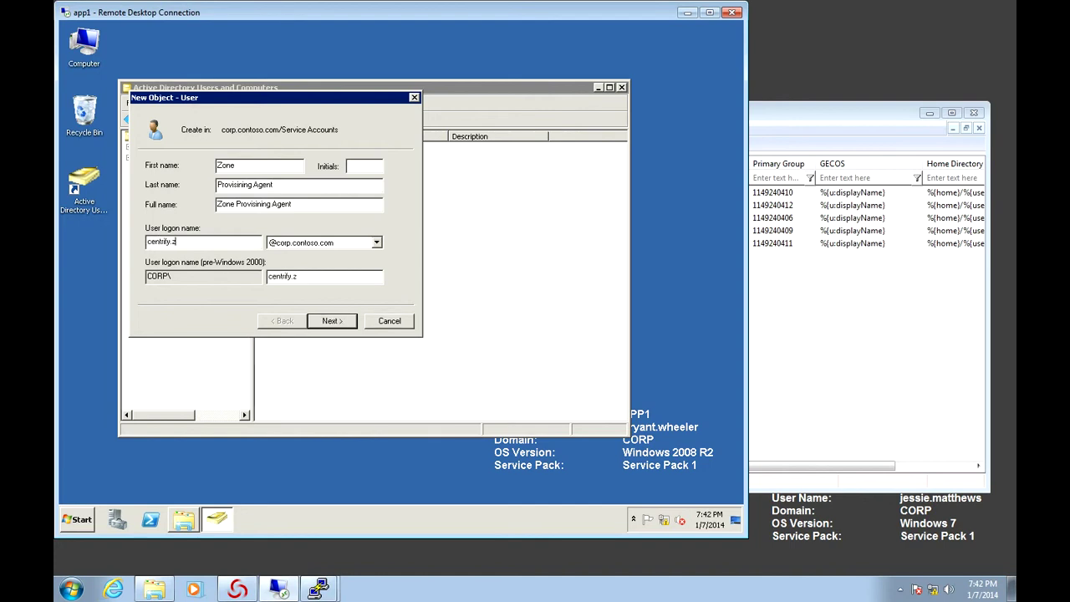
text(pa)
key(Return)
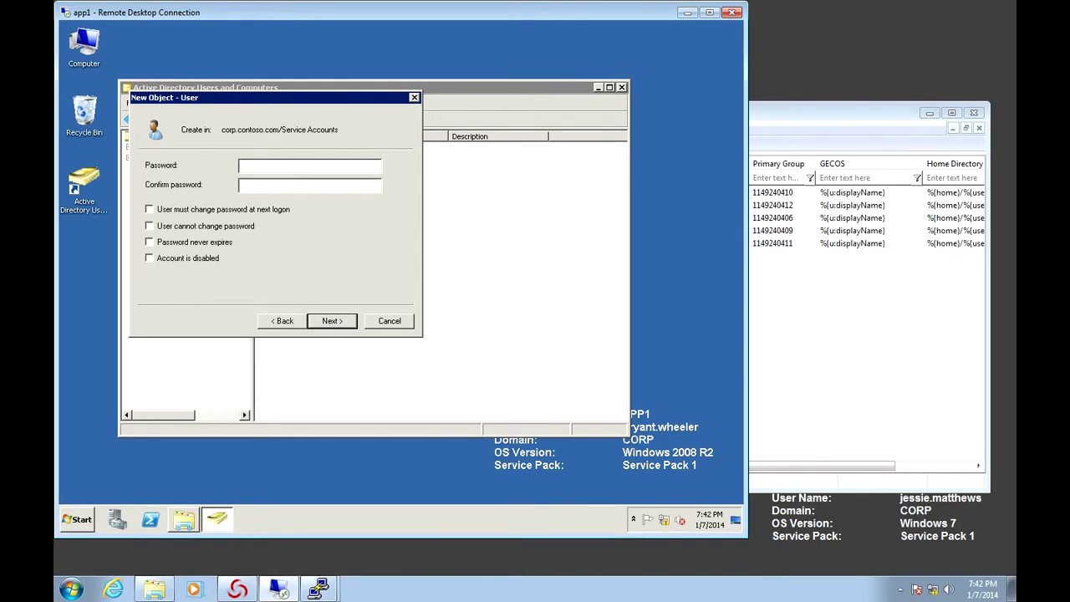
Give the account a password that never expires and the user cannot change, then finish
click(148, 226)
click(148, 226)
click(149, 242)
click(310, 164)
text(Pa$$w0rd12)
key(Tab)
text(Pa$$w0rd12)
key(Return)
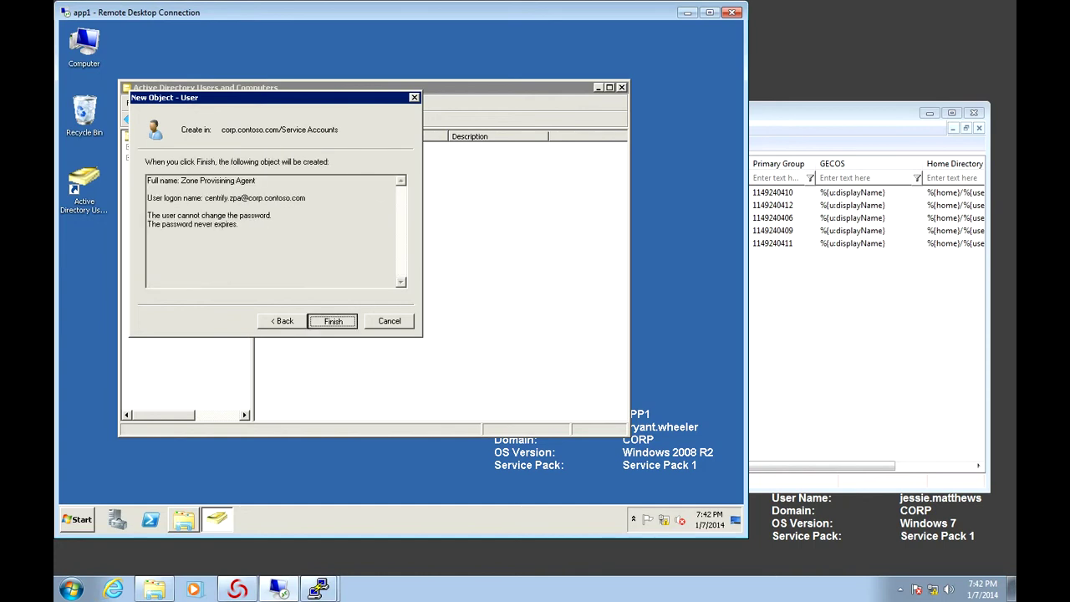
key(Return)
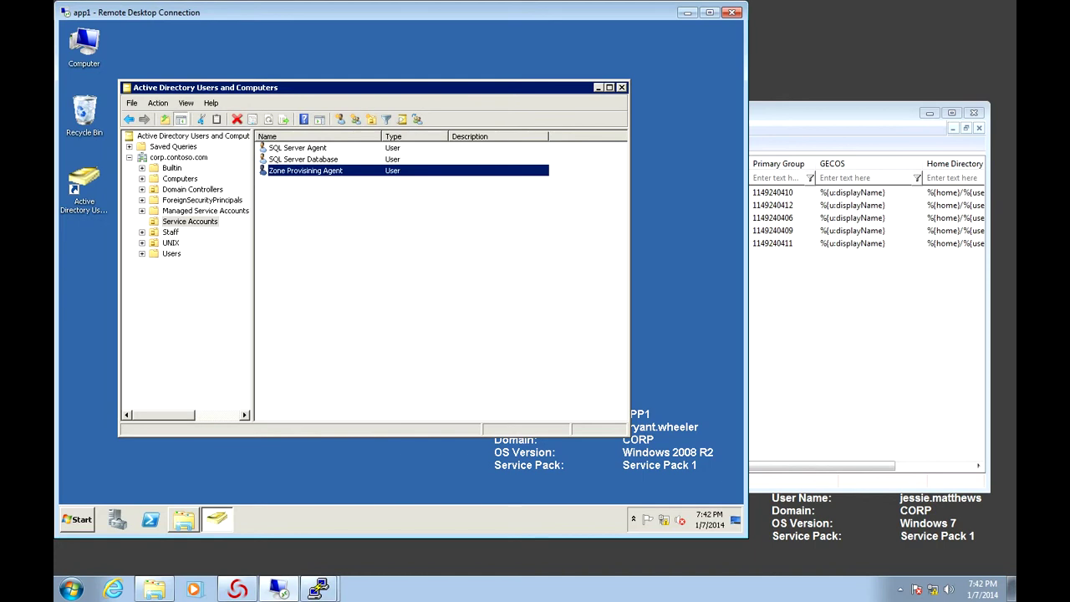
Create an organizational unit named Provisioning Groups inside the UNIX container
click(141, 242)
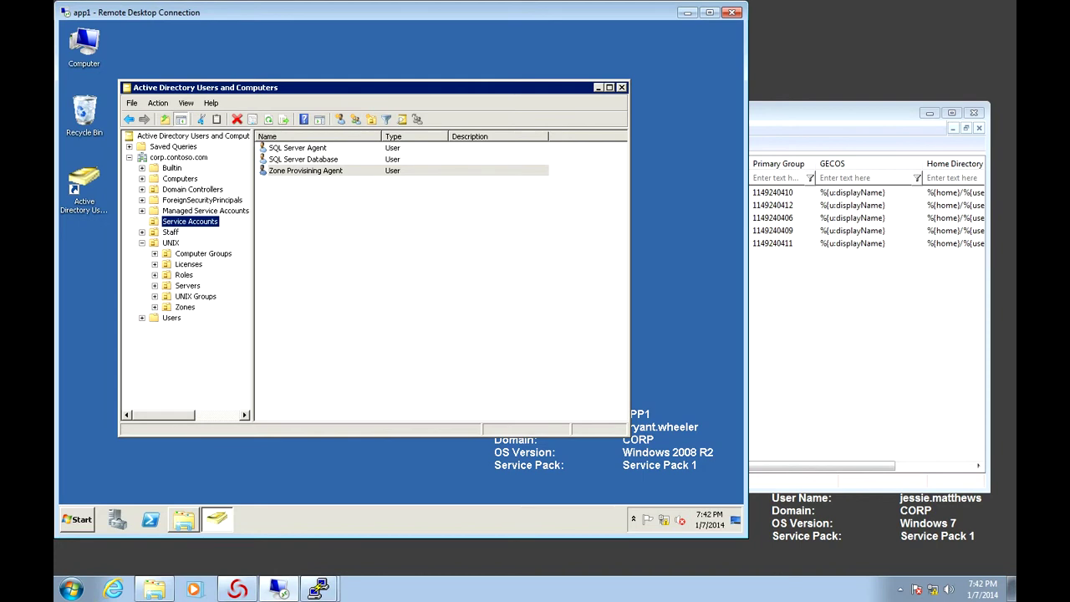
right_click(172, 243)
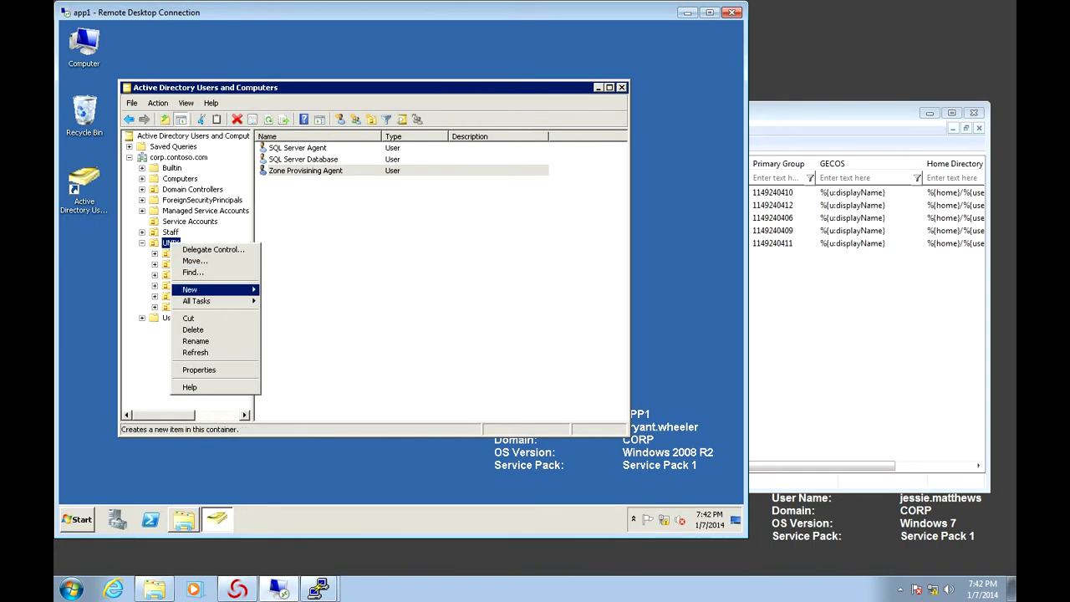
mouse_move(205, 289)
click(300, 358)
text(Provi)
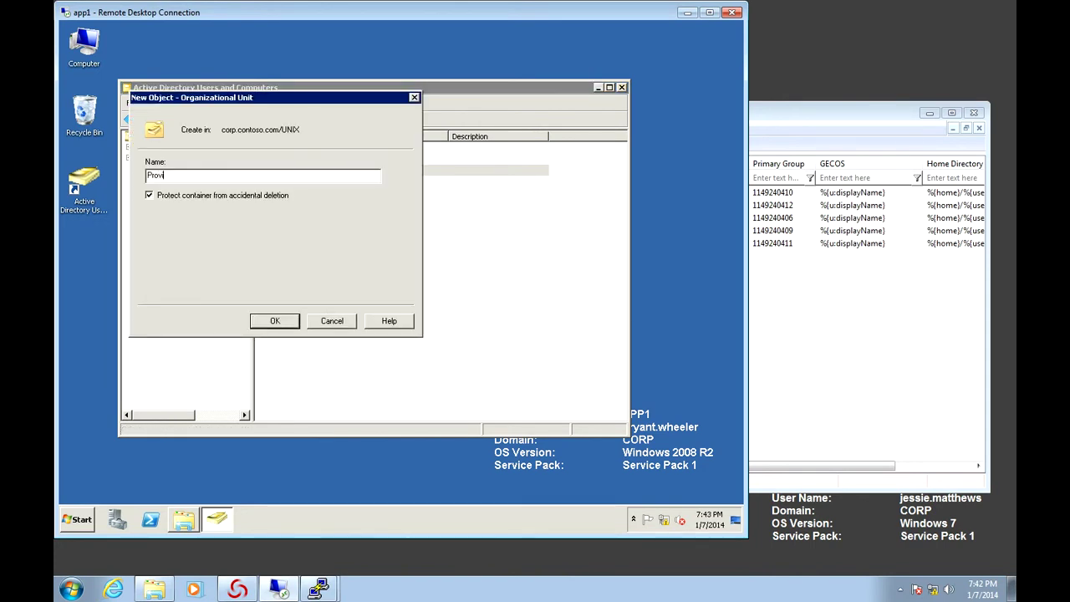
text(sioning Groups)
key(Return)
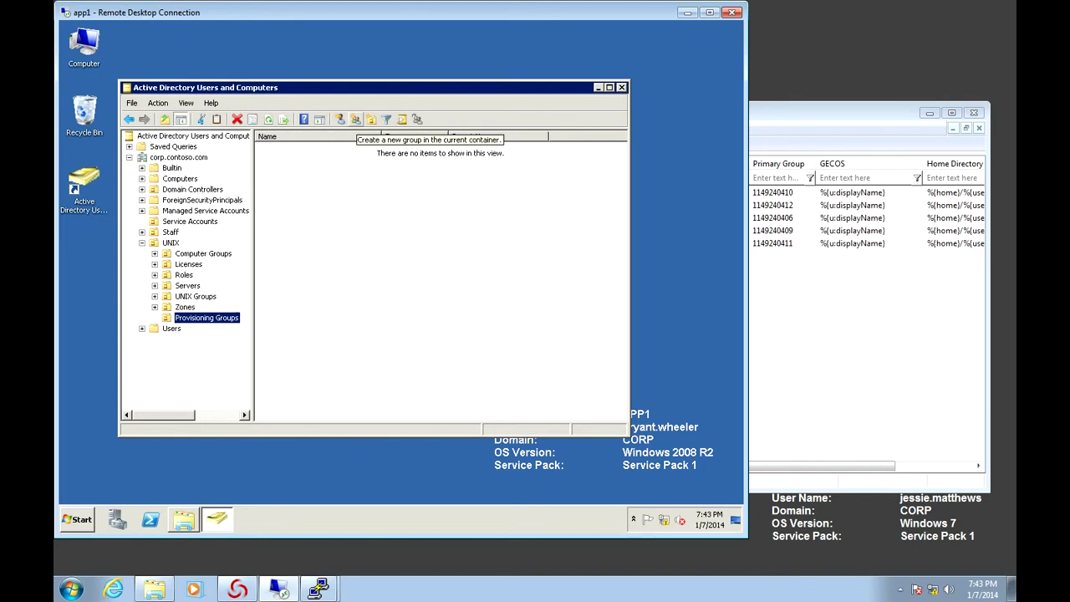
Create the Global Security group UNIX HQZone All Users, replacing typed hyphens with spaces
click(356, 119)
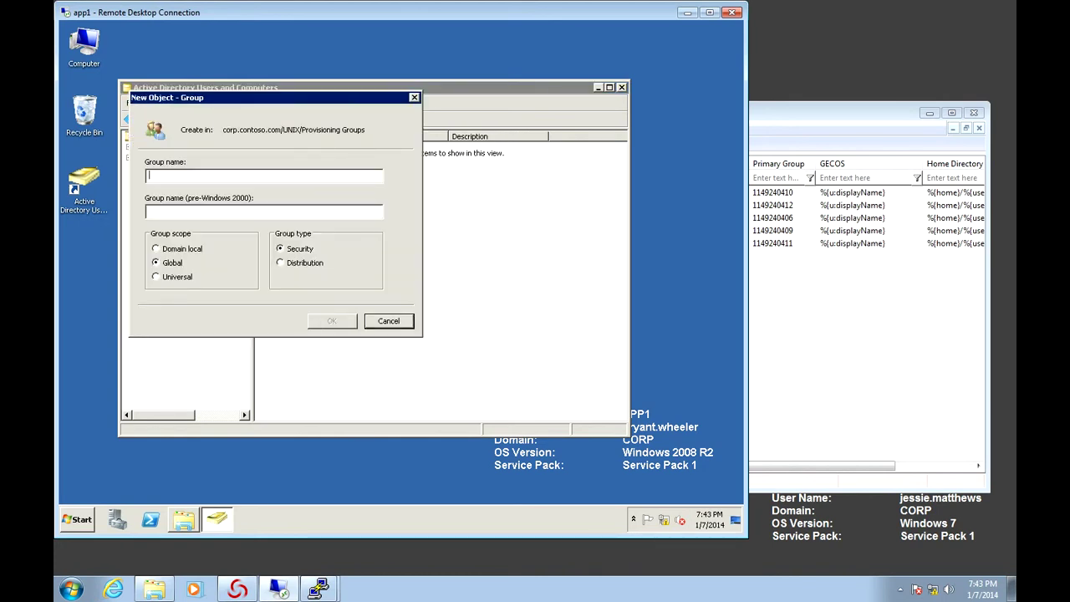
text(UNI)
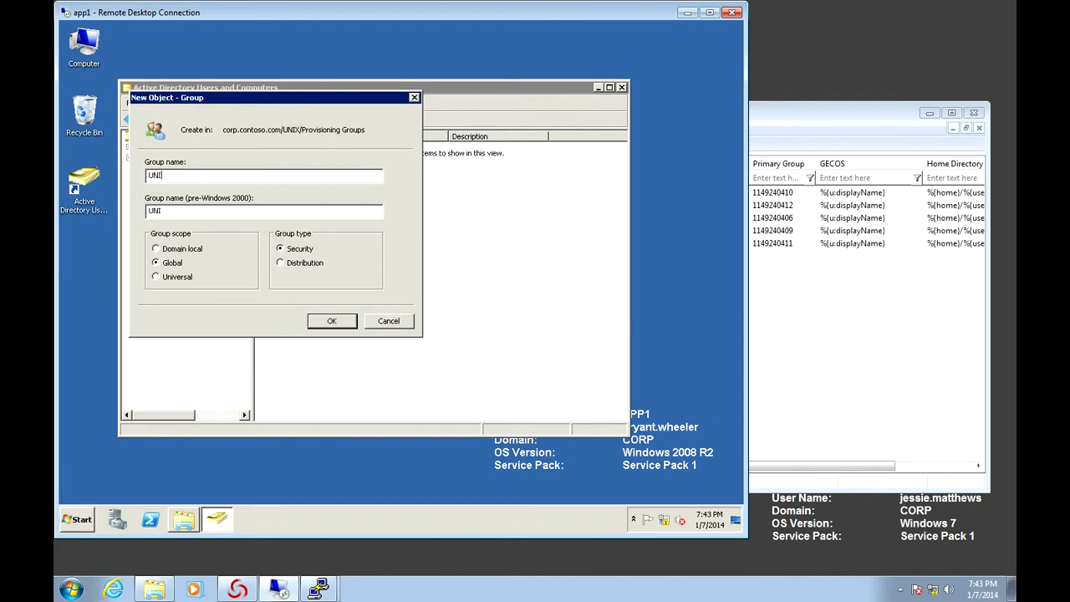
text(X-HQZone-All-Users)
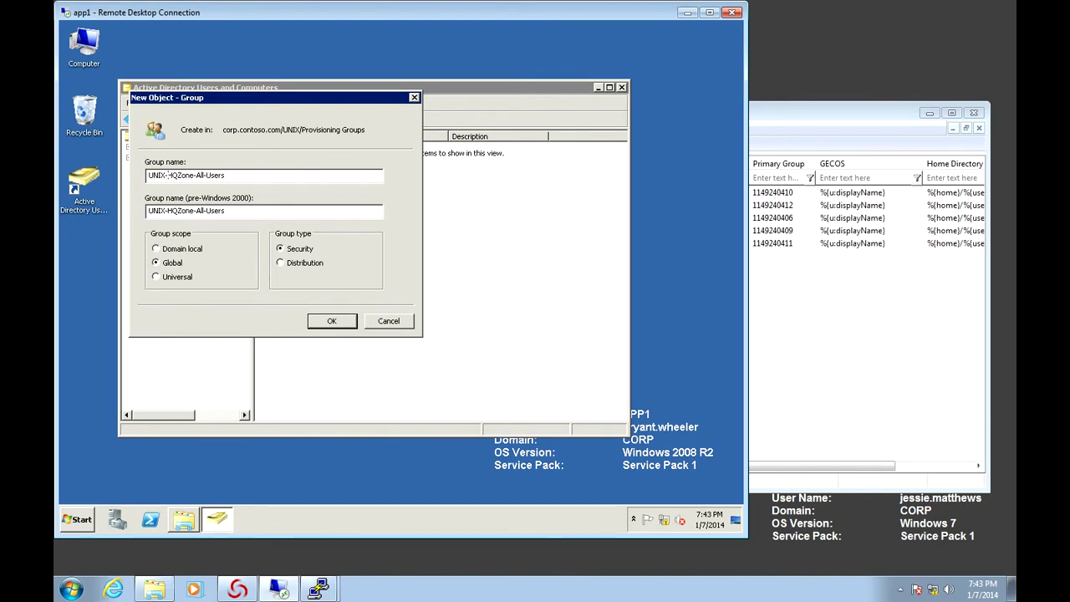
key(BackSpace)
click(195, 175)
key(BackSpace)
click(204, 175)
key(BackSpace)
key(Return)
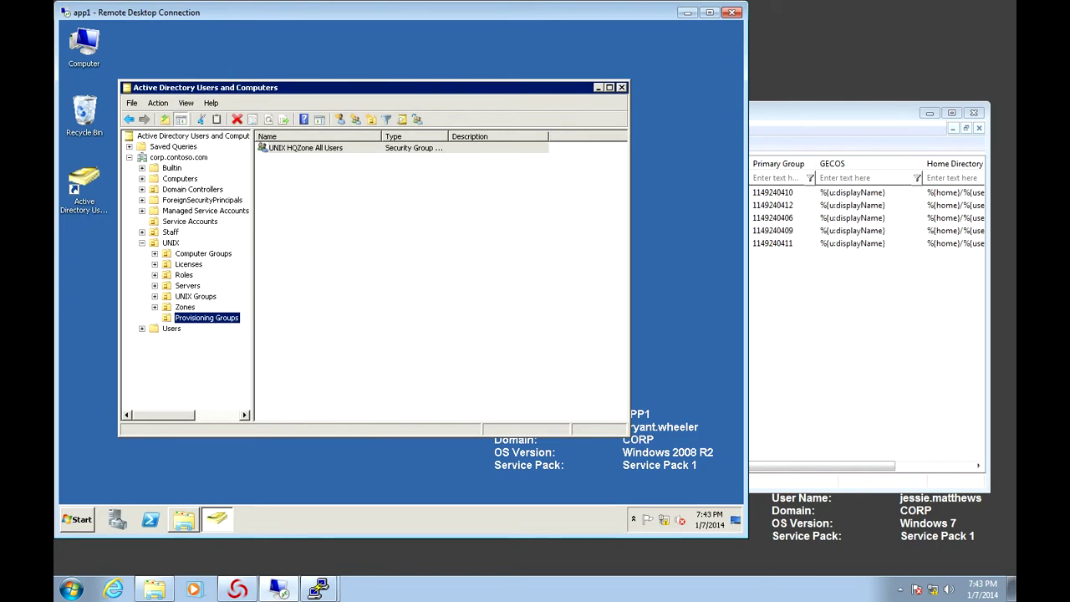
key(alt+Tab)
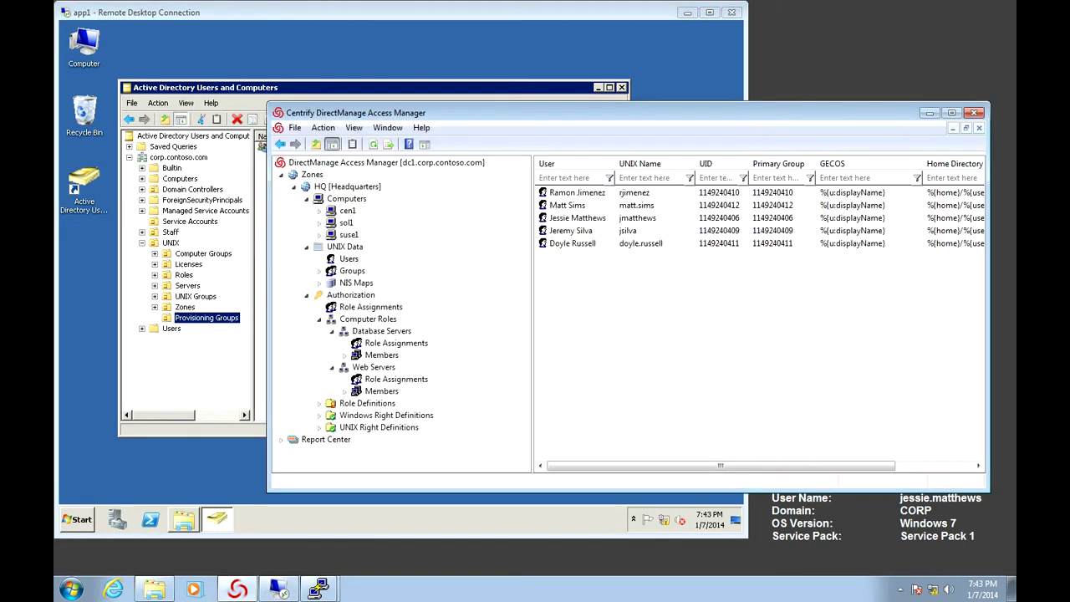
key(alt+Tab)
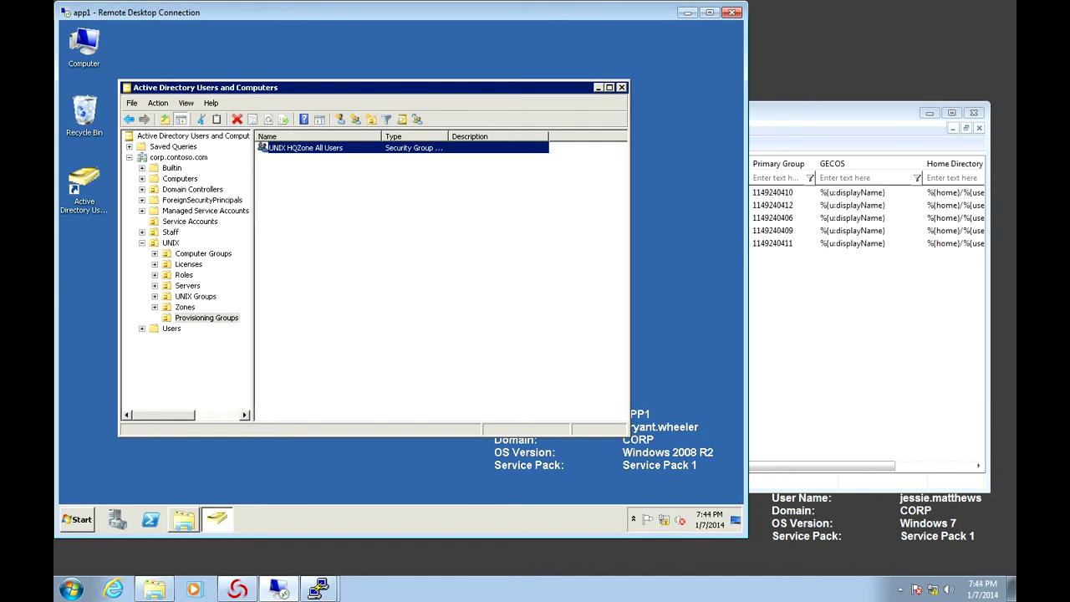
In UNIX HQZone All Users' Members, resolve 'UNIX Database' to UNIX Database Server Users
right_click(321, 148)
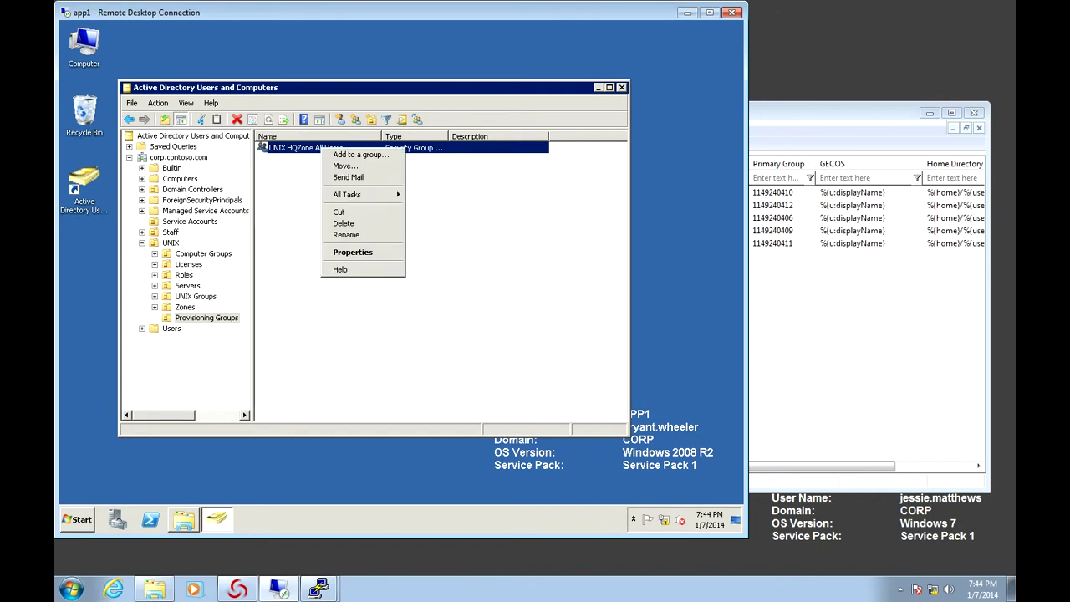
key(r)
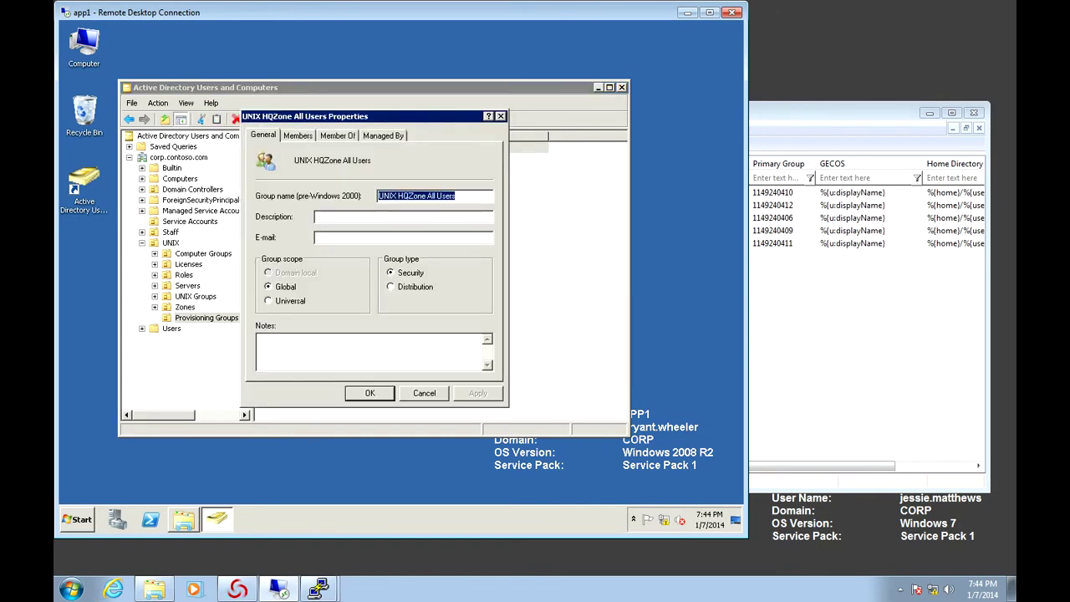
key(ctrl+Tab)
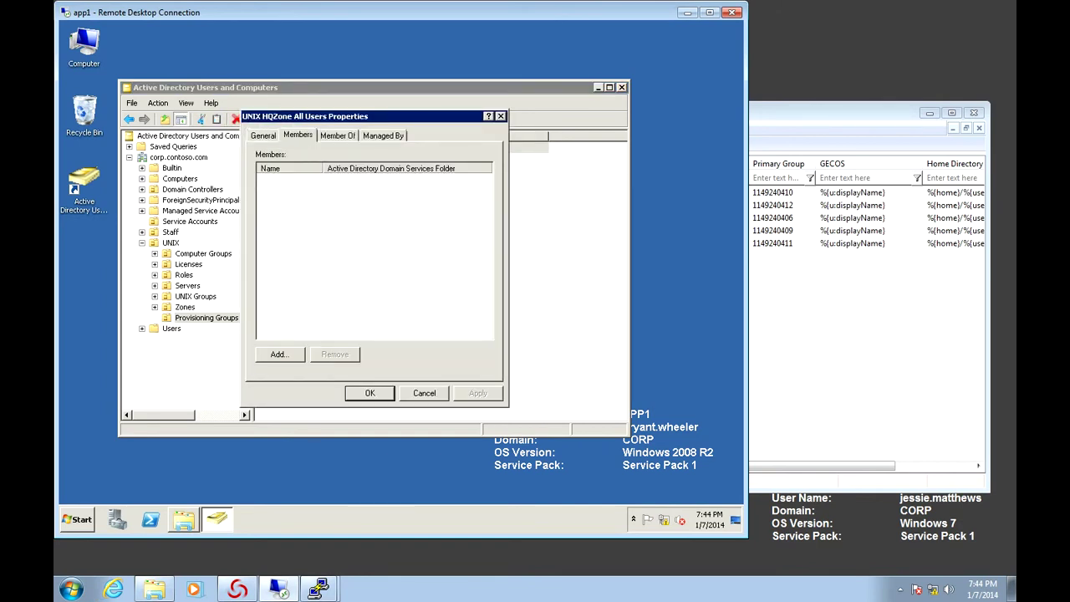
key(alt+d)
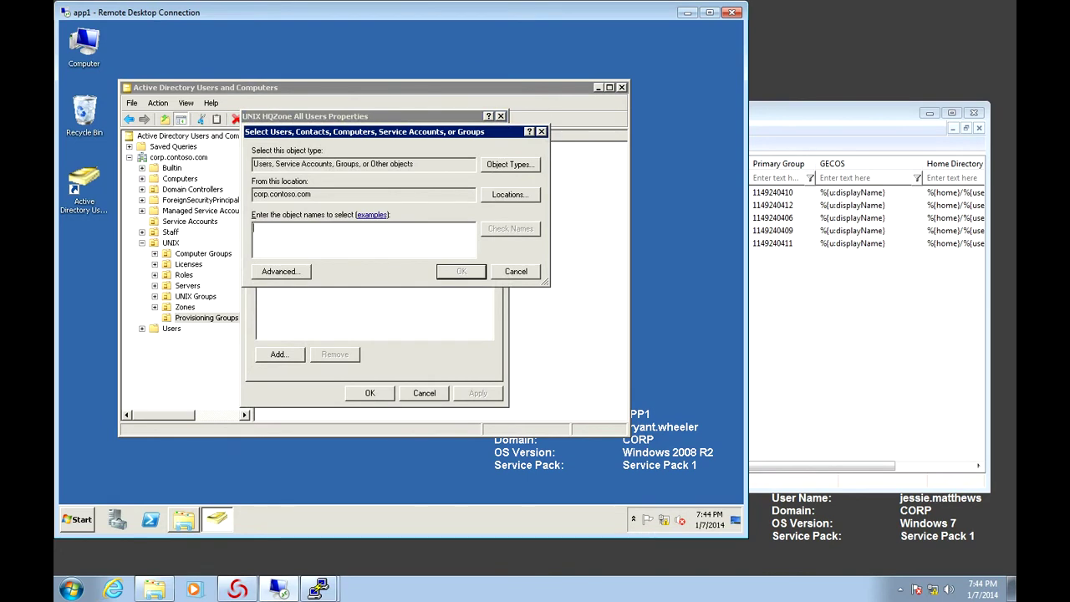
text(UNIX c)
key(BackSpace)
text(Database)
key(Return)
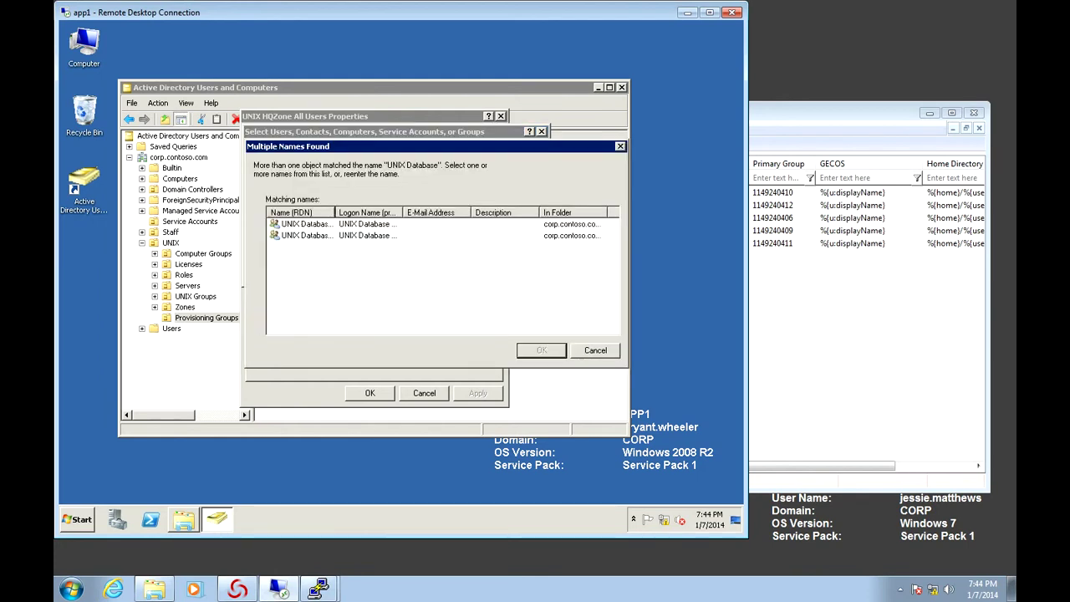
drag(335, 212, 428, 212)
click(327, 224)
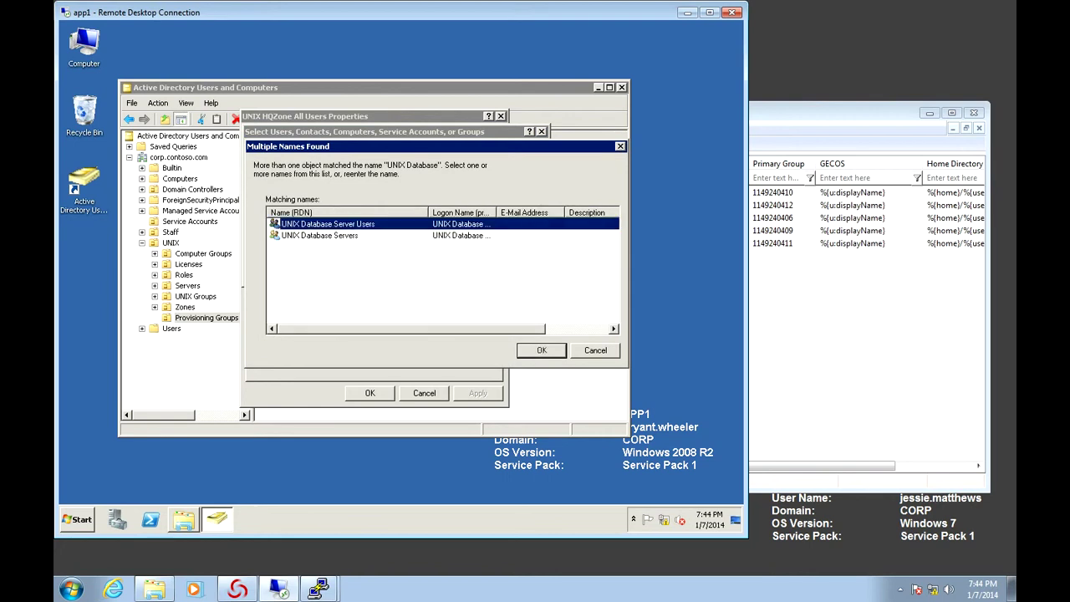
key(Return)
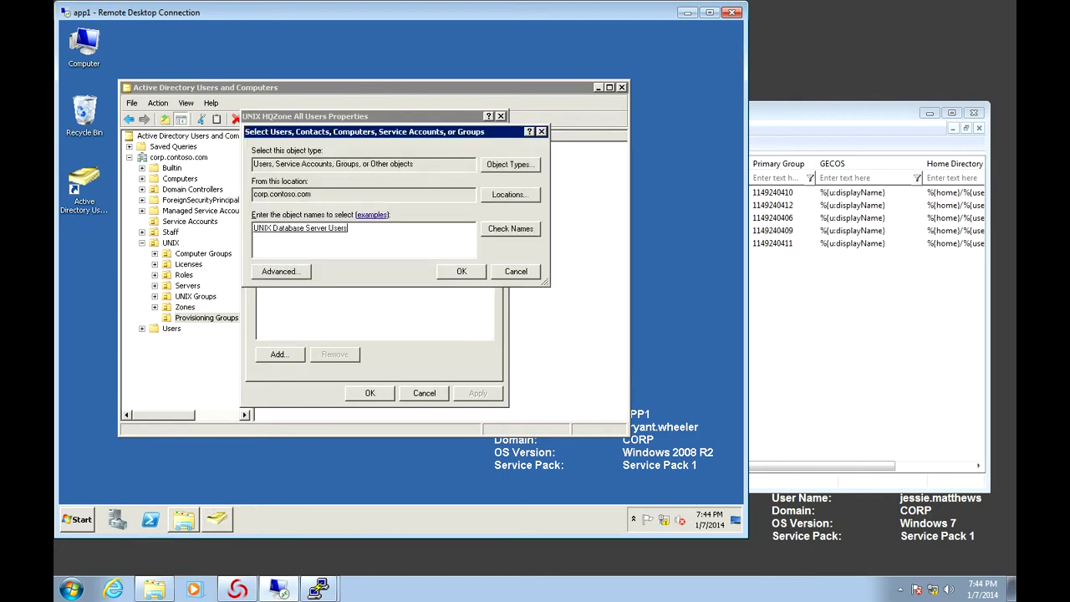
Resolve 'UNIX Web' to UNIX Web Server Users and add both groups as members
text(; UNIX Web)
key(Return)
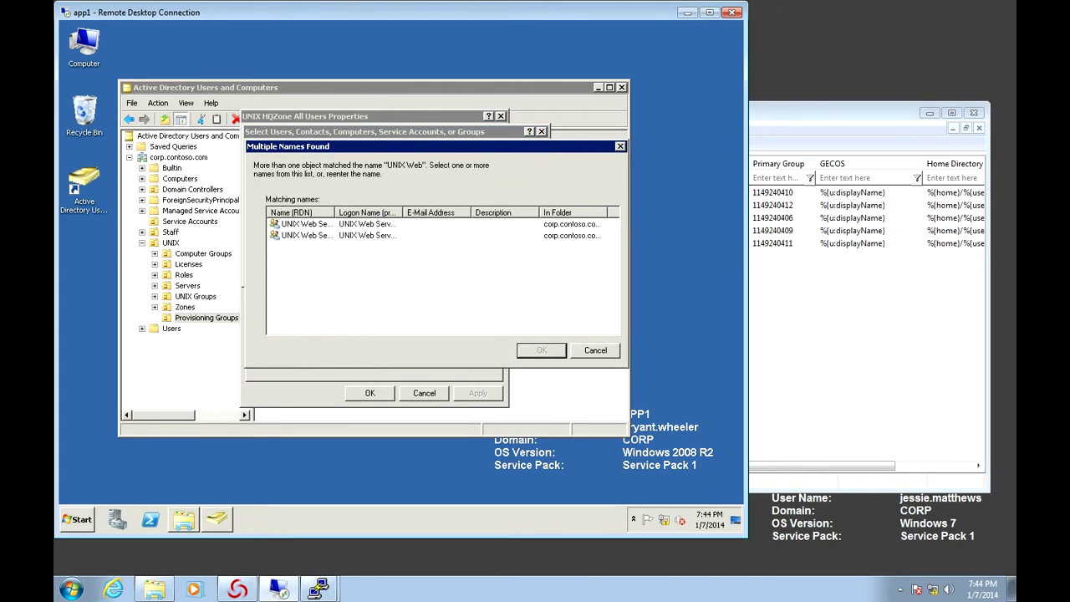
drag(334, 212, 400, 213)
double_click(301, 224)
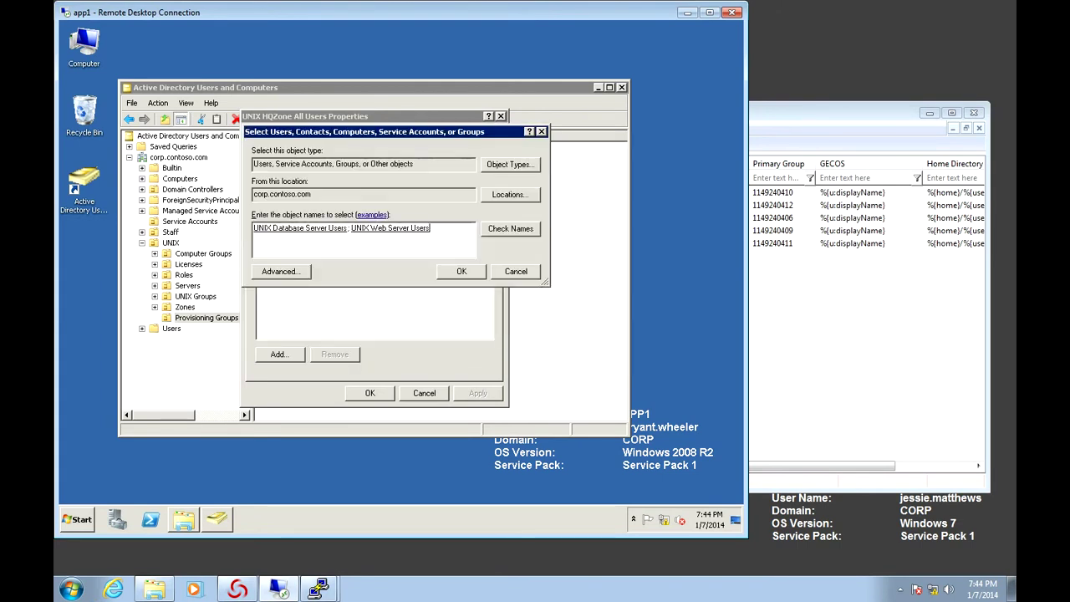
key(Return)
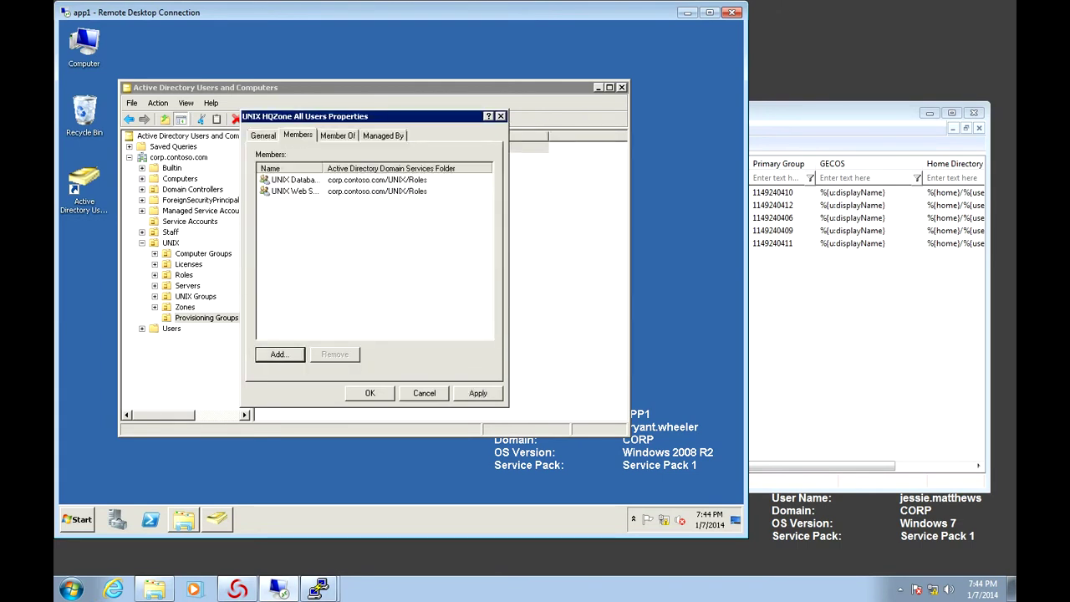
Review the member lists of UNIX Database Server Users and UNIX Web Server Users
click(292, 180)
double_click(292, 180)
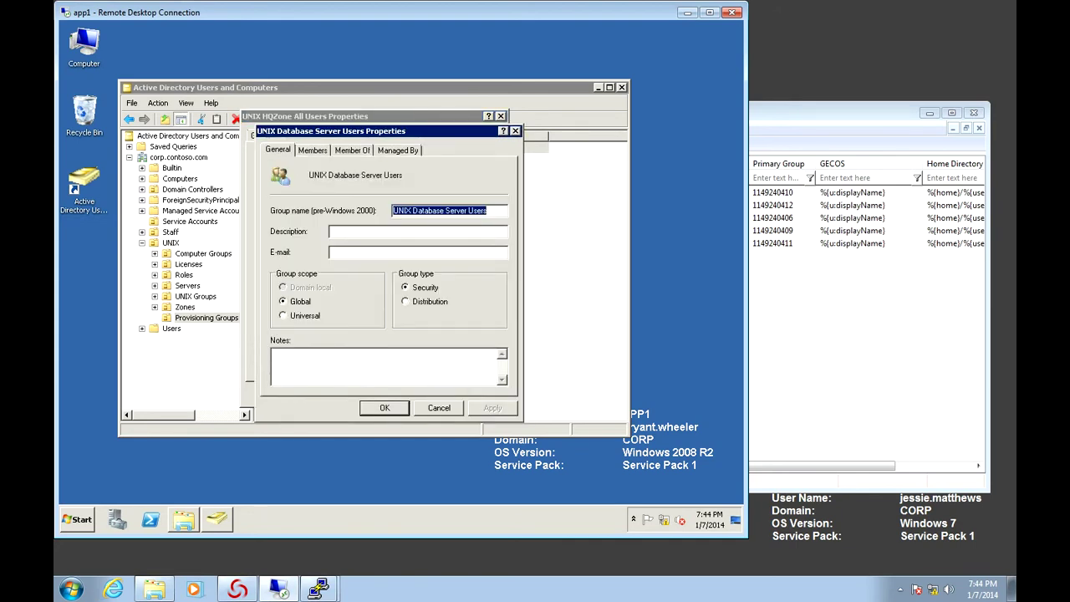
key(ctrl+Tab)
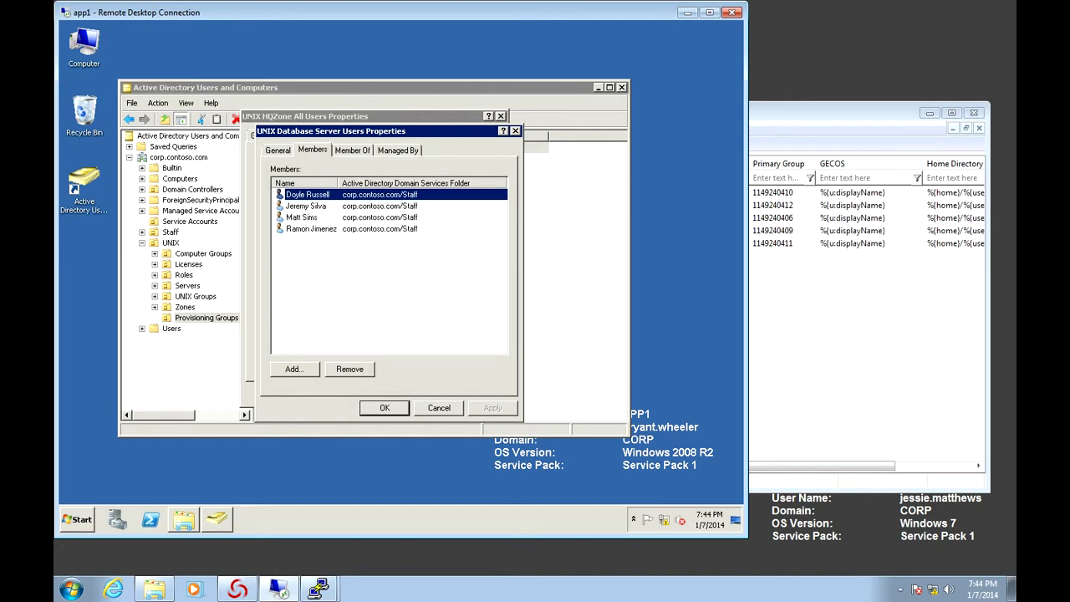
key(Escape)
double_click(293, 190)
key(ctrl+Tab)
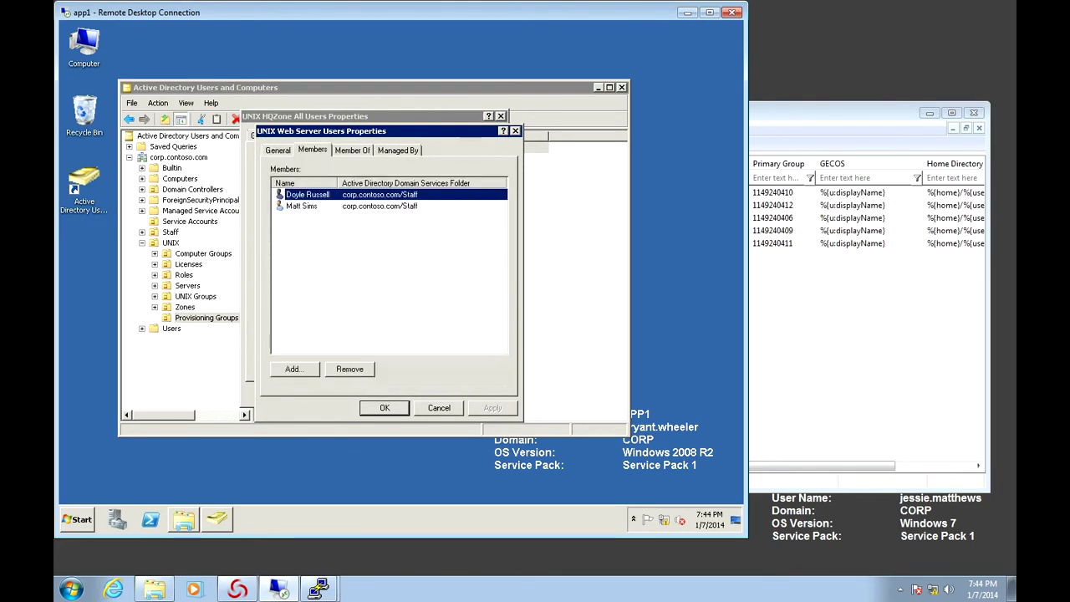
key(Escape)
Remove two staff members from UNIX Database Server Users and save both groups' properties
key(Return)
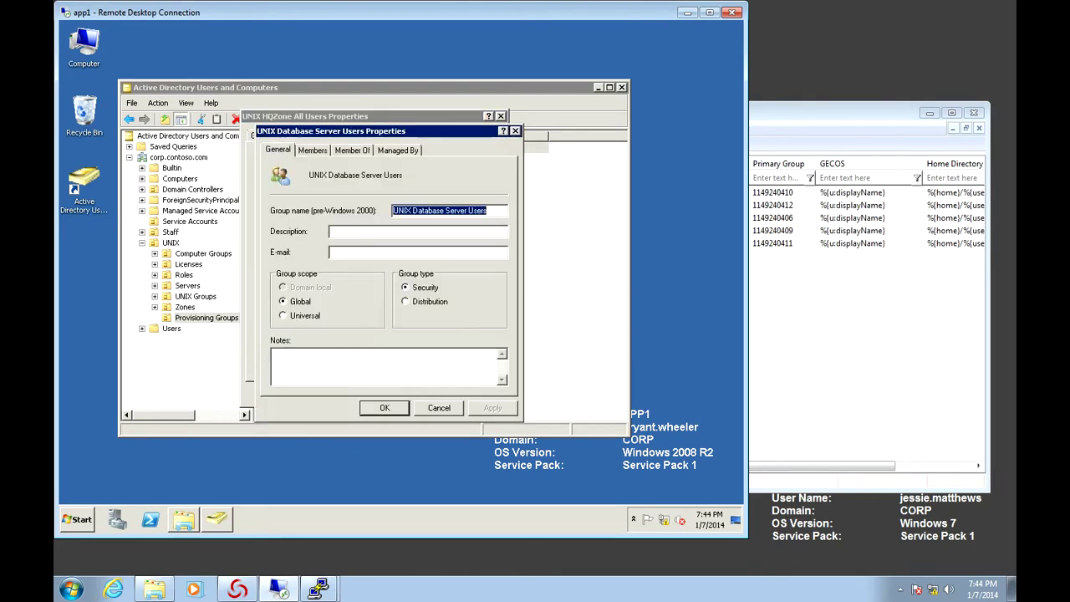
key(ctrl+Tab)
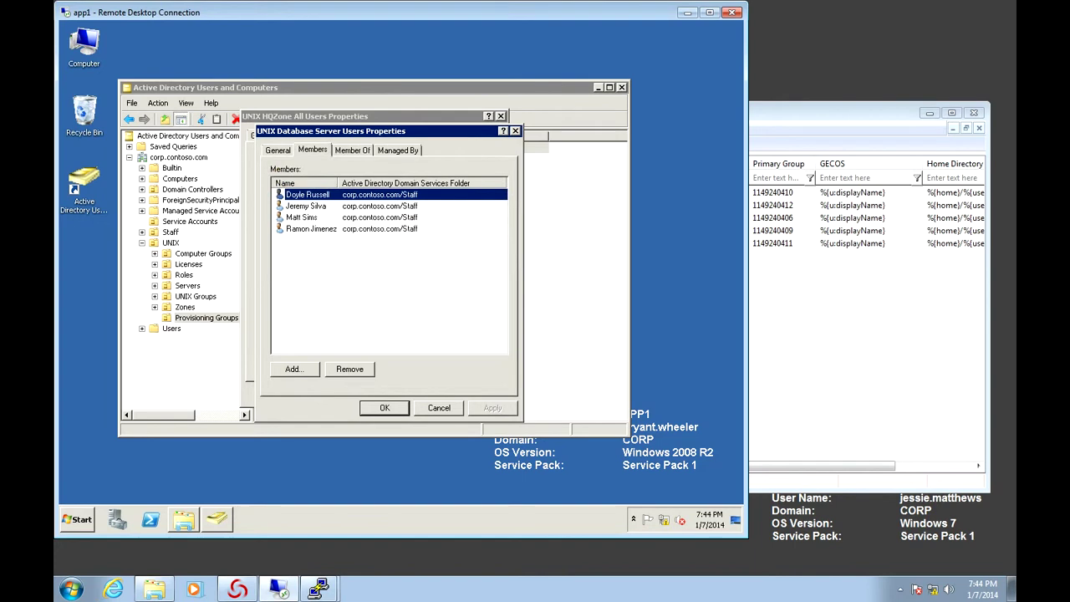
key(Delete)
key(Return)
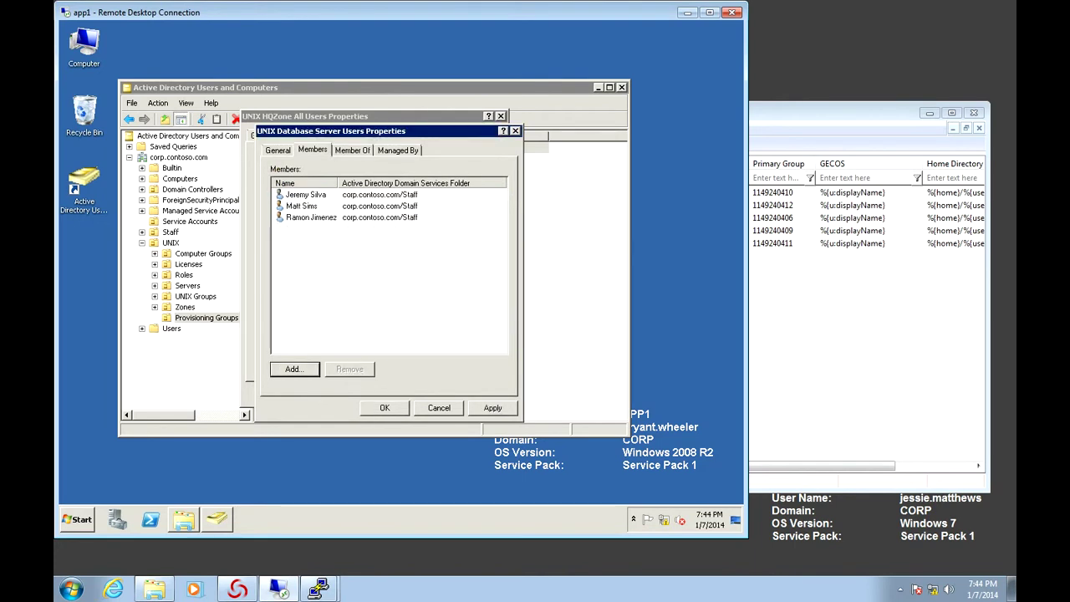
click(301, 205)
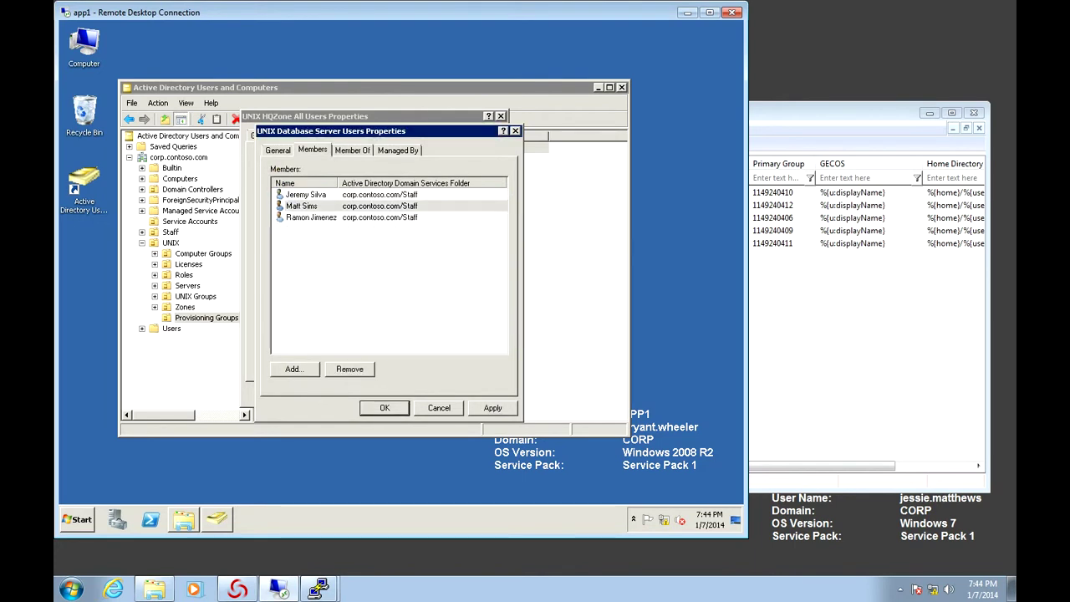
key(Delete)
key(y)
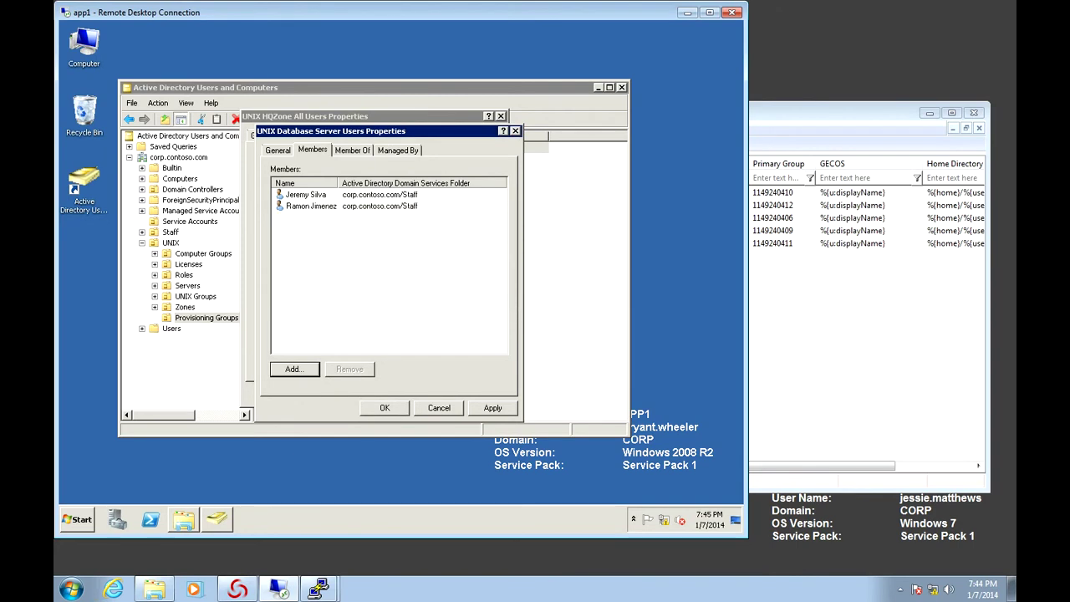
key(Return)
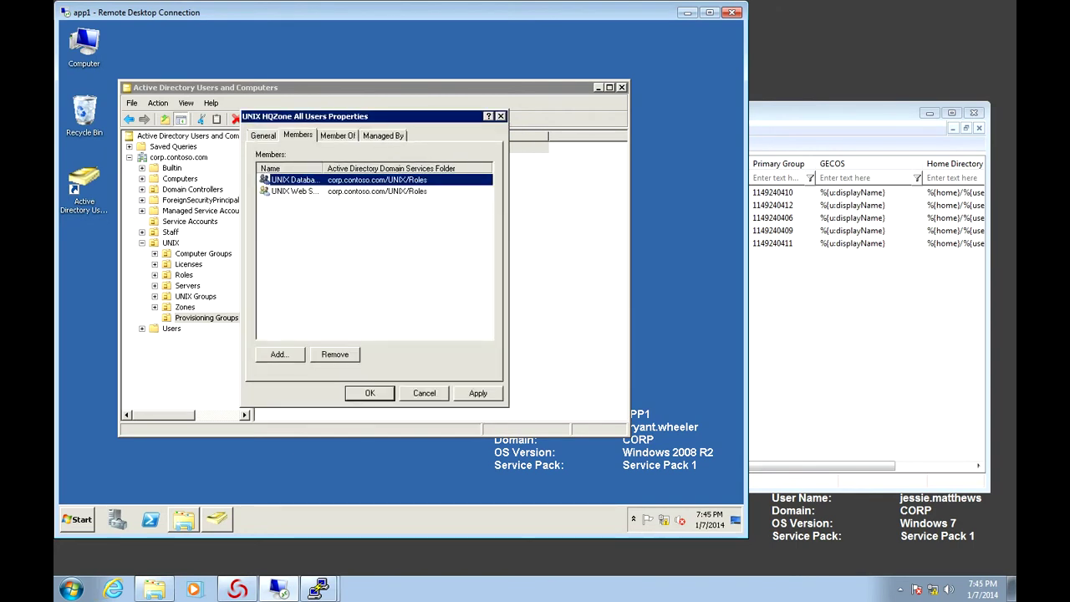
key(Return)
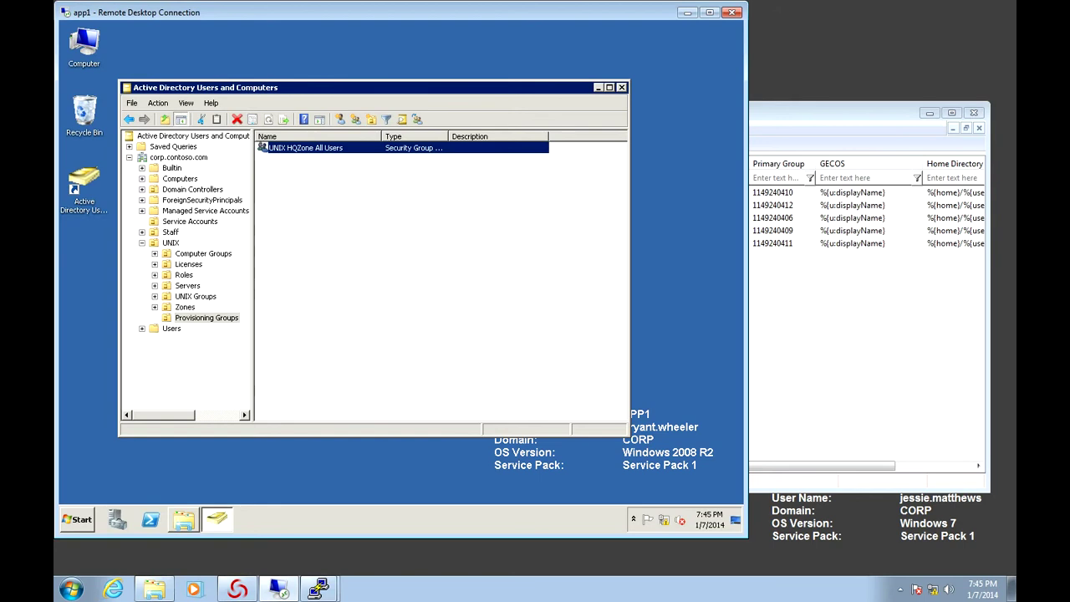
key(super+Down)
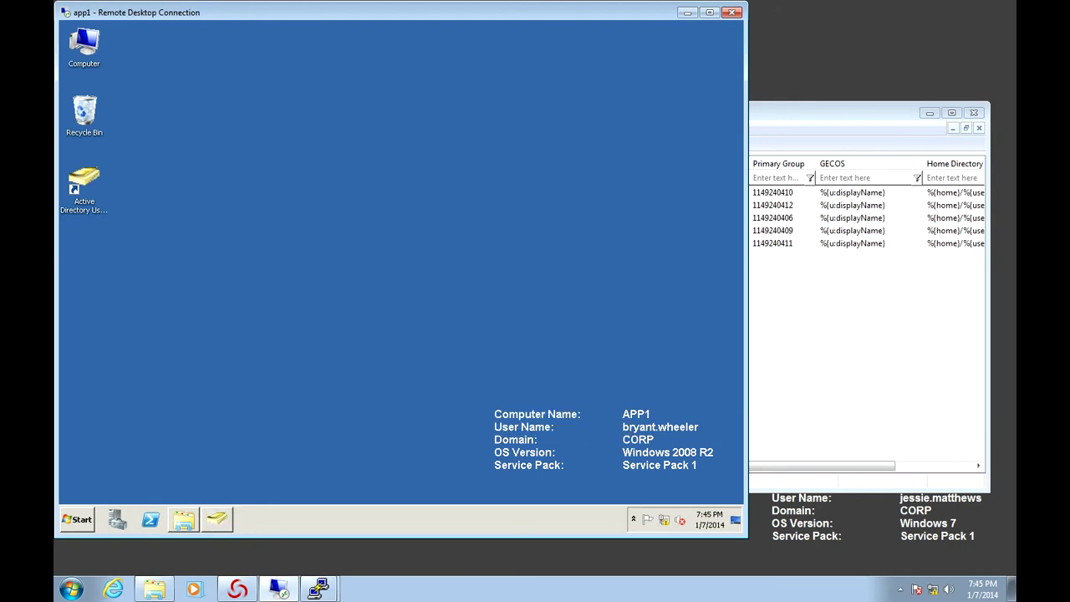
Run Centrify_Zpa-5.1.2-win64 from C:\Files\Centrify-Suite-2013.3-mgmt-ent-win64\DirectManage64 with administrator approval
click(77, 519)
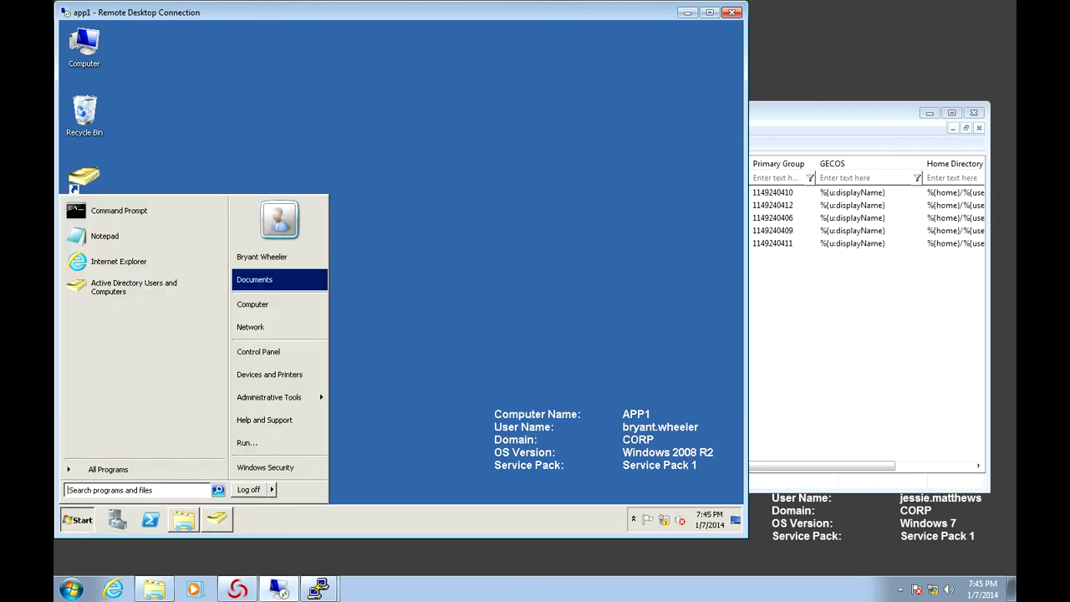
click(184, 519)
click(184, 519)
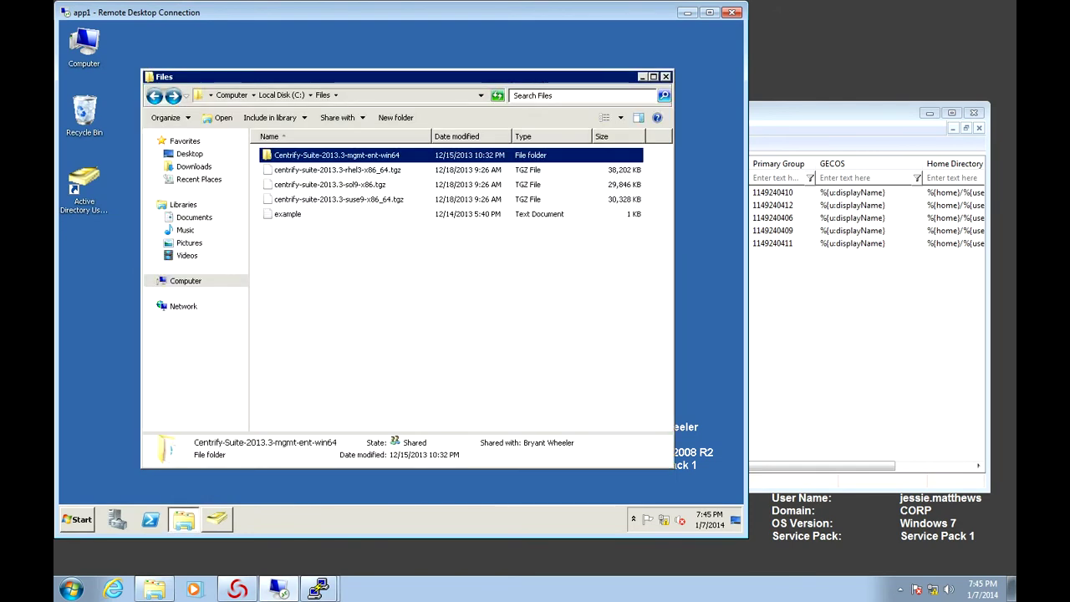
key(Return)
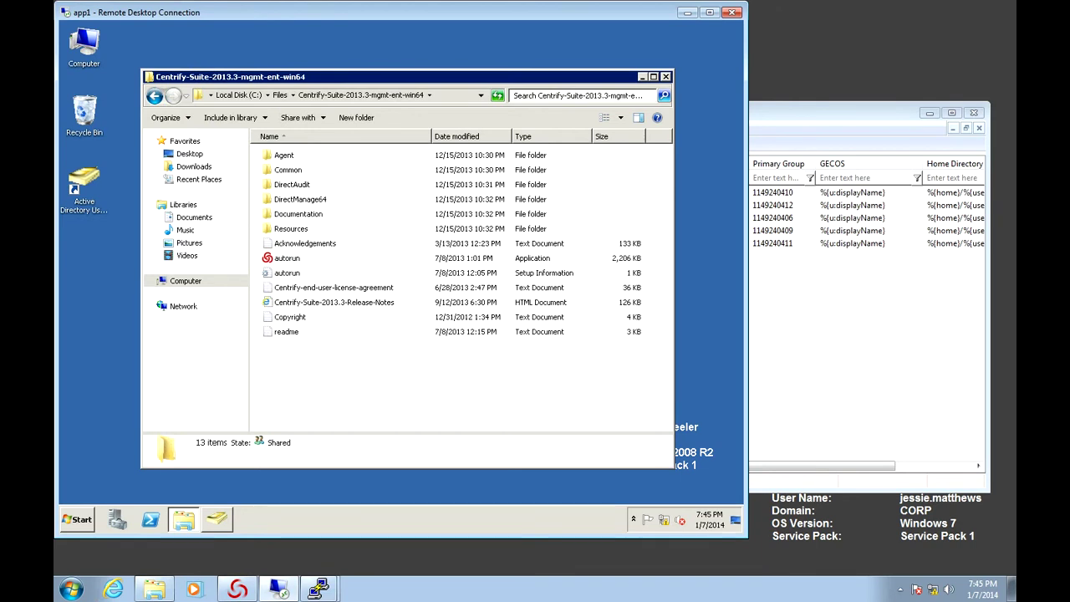
double_click(300, 199)
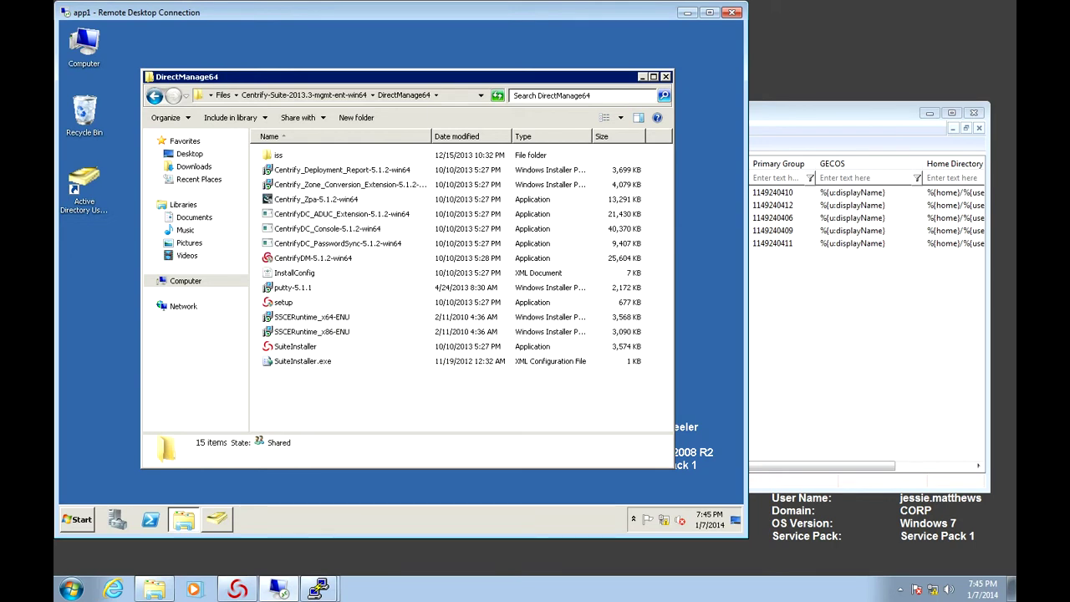
double_click(300, 198)
key(alt+y)
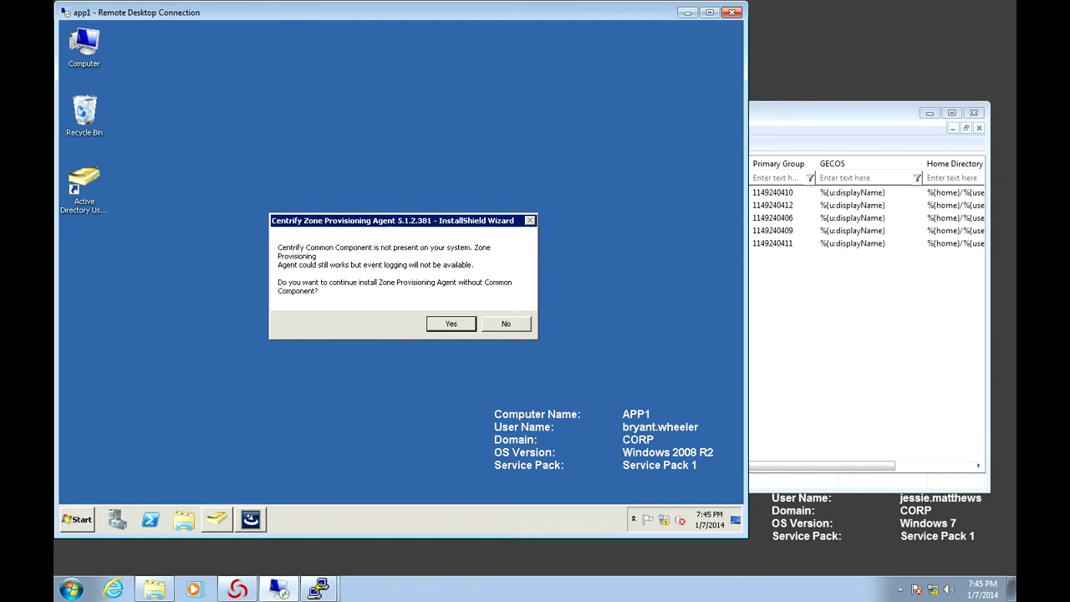
Launch the Common Component setup from Start > Run and exit the interrupted agent wizard
key(super)
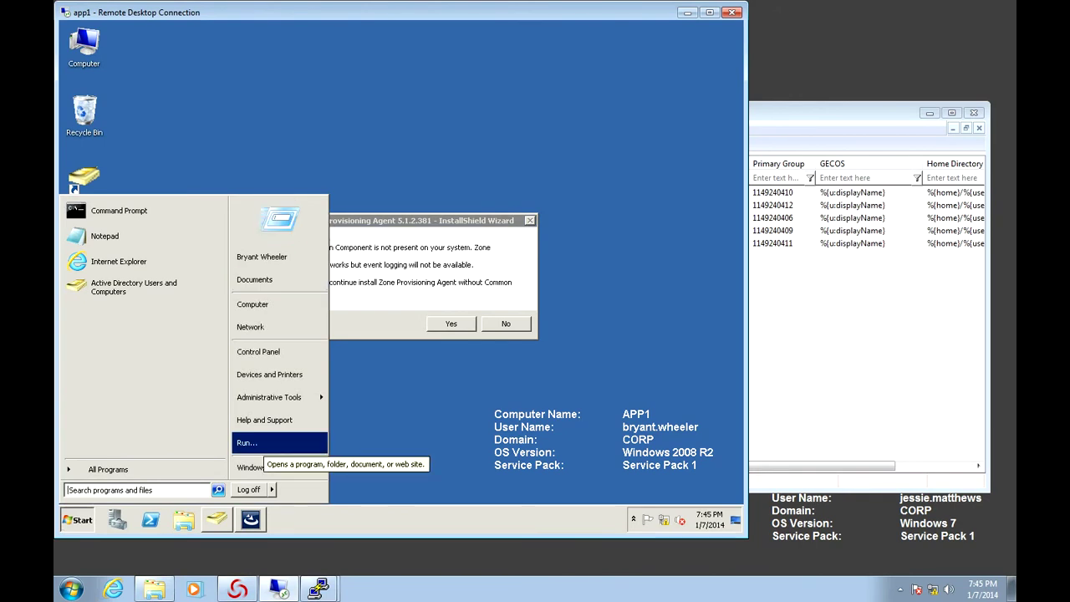
key(Return)
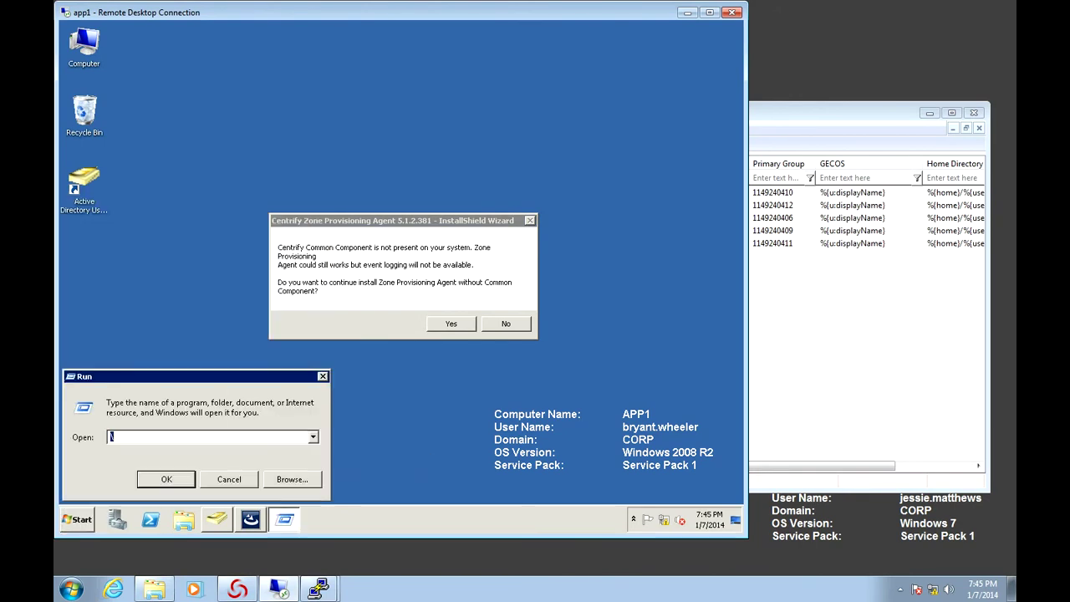
text(\)
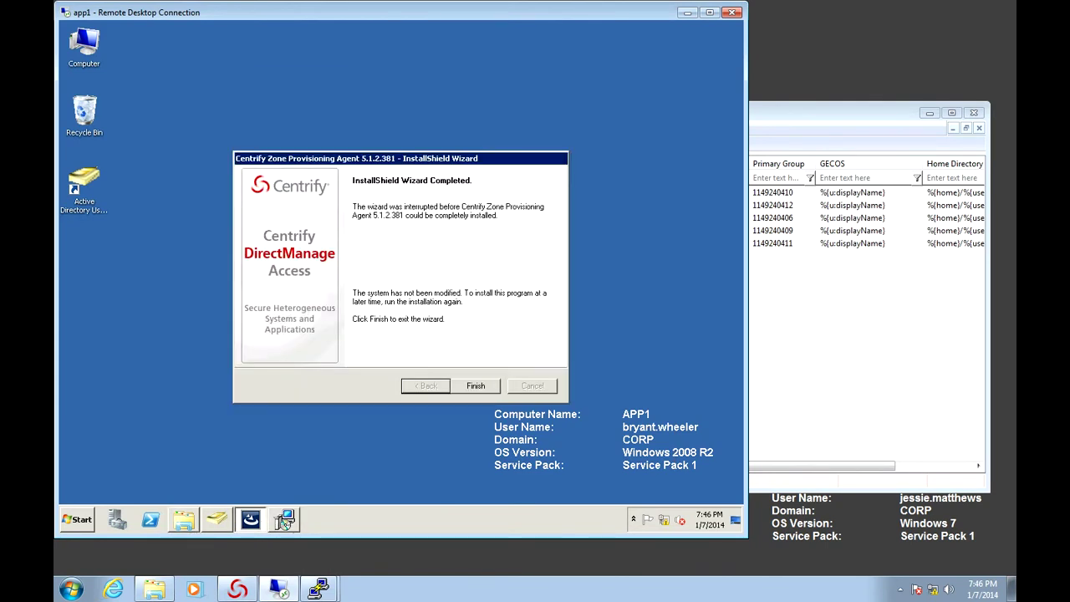
key(Return)
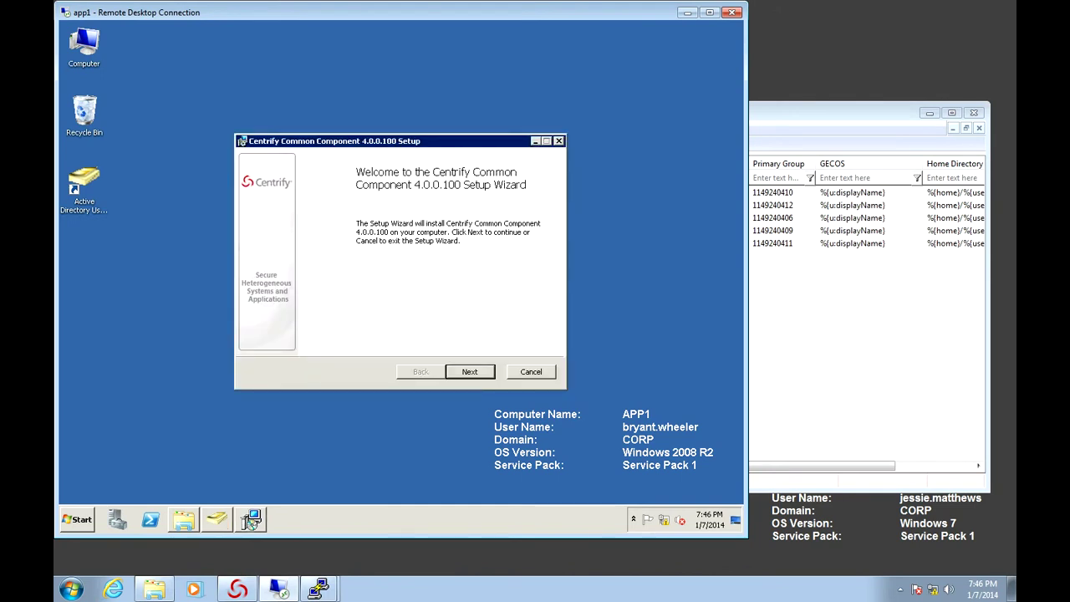
Install Common Component 4.0.0.100 with the accepted license and default folder, then finish the wizard
key(Return)
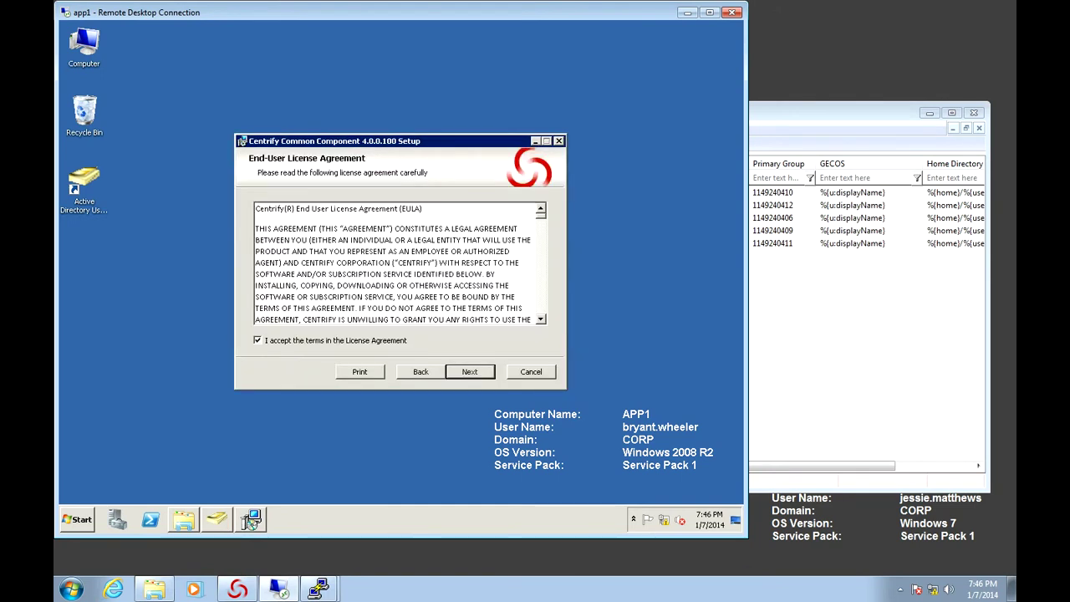
key(Return)
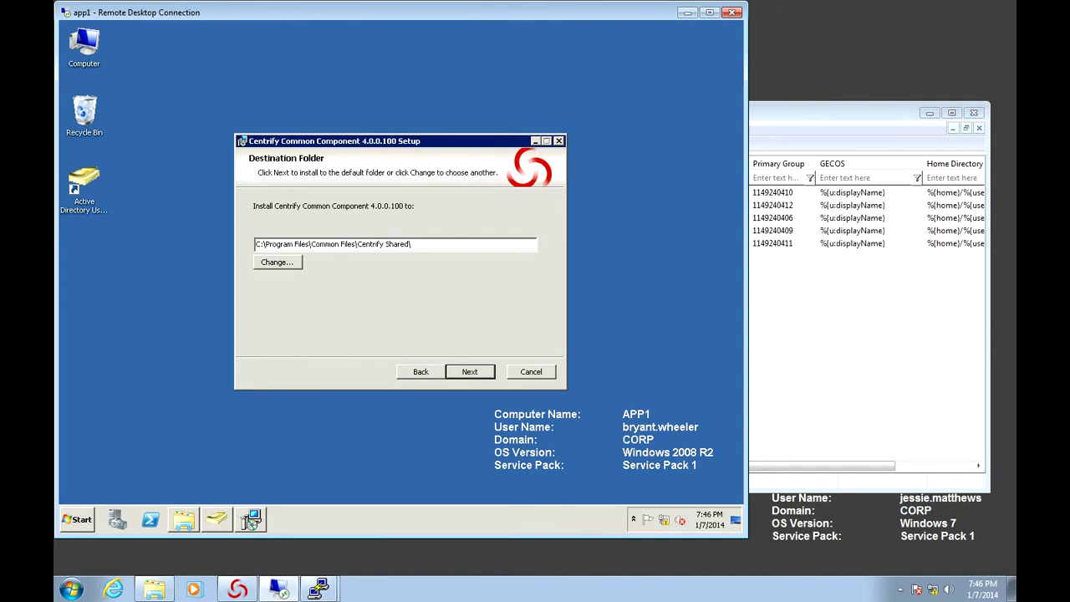
key(Return)
key(Return)
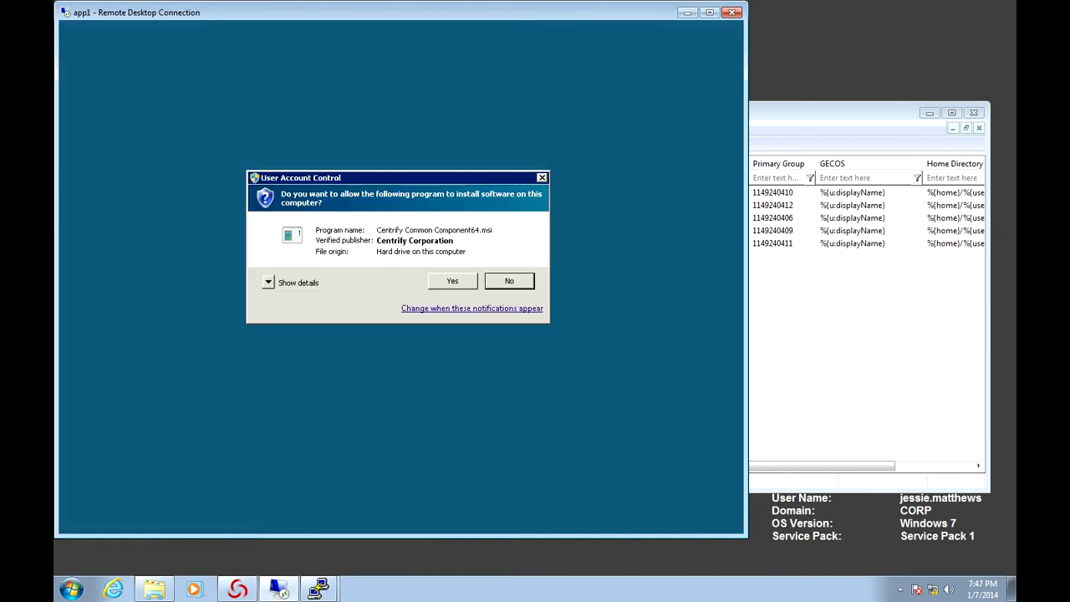
key(Return)
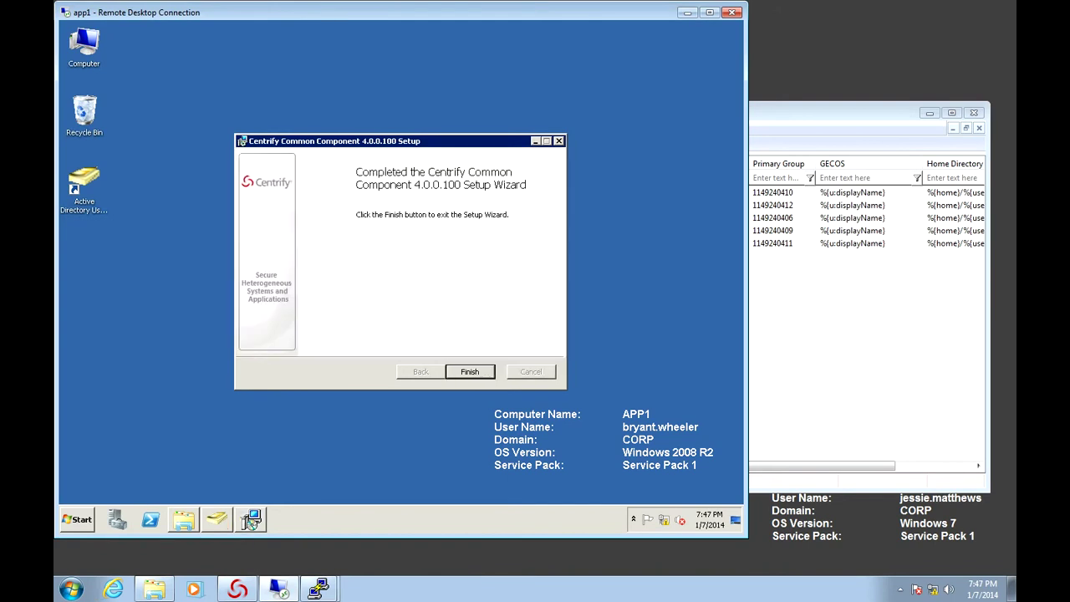
key(Return)
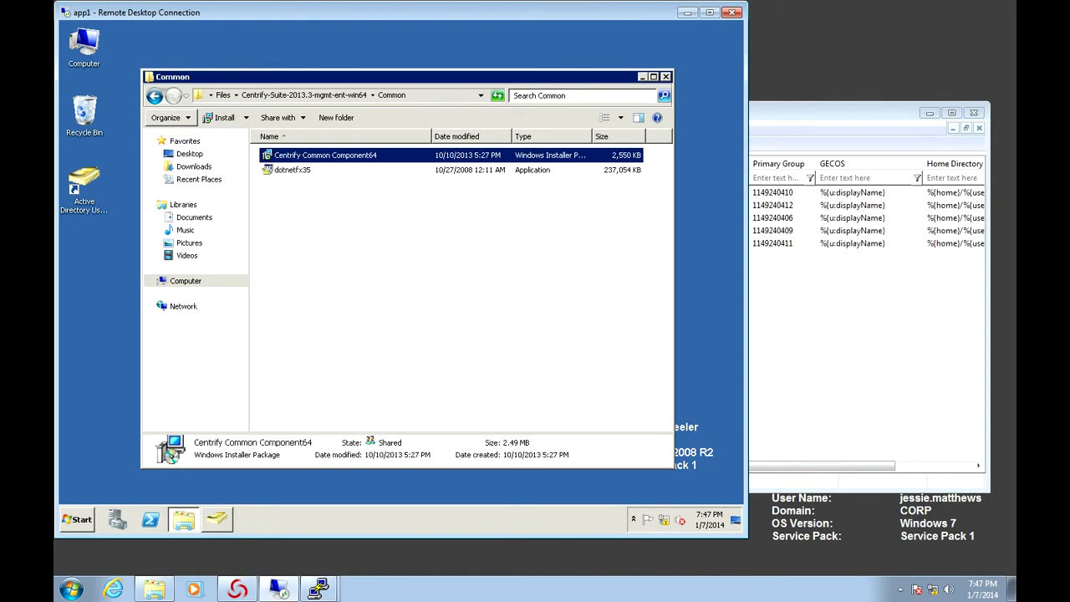
Launch the Centrify_Zpa-5.1.2-win64 installer from the DirectManage64 folder with elevation
key(BackSpace)
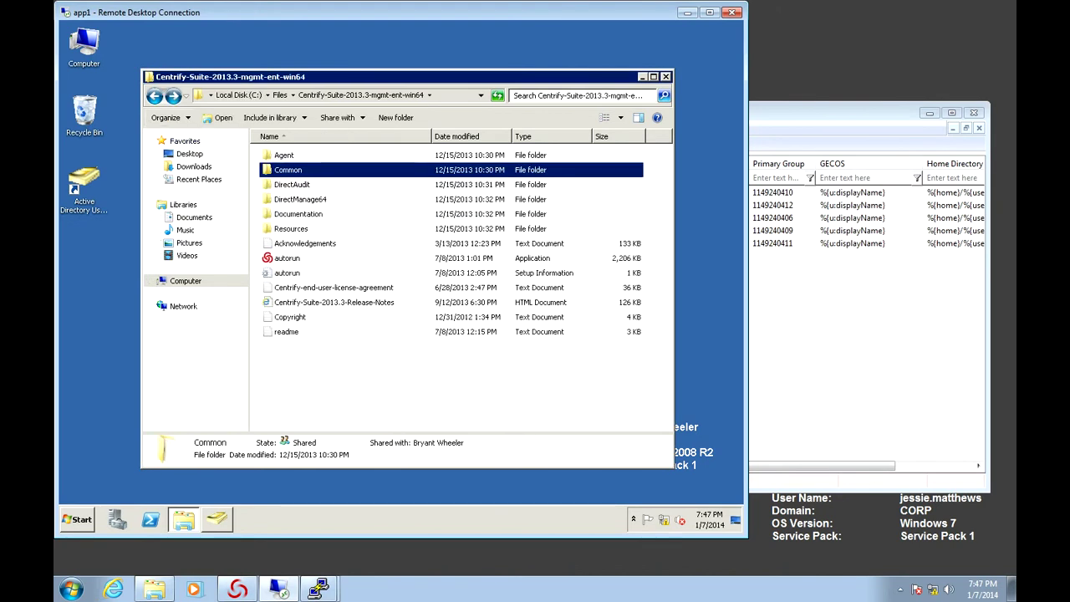
key(Down)
key(Down)
key(Return)
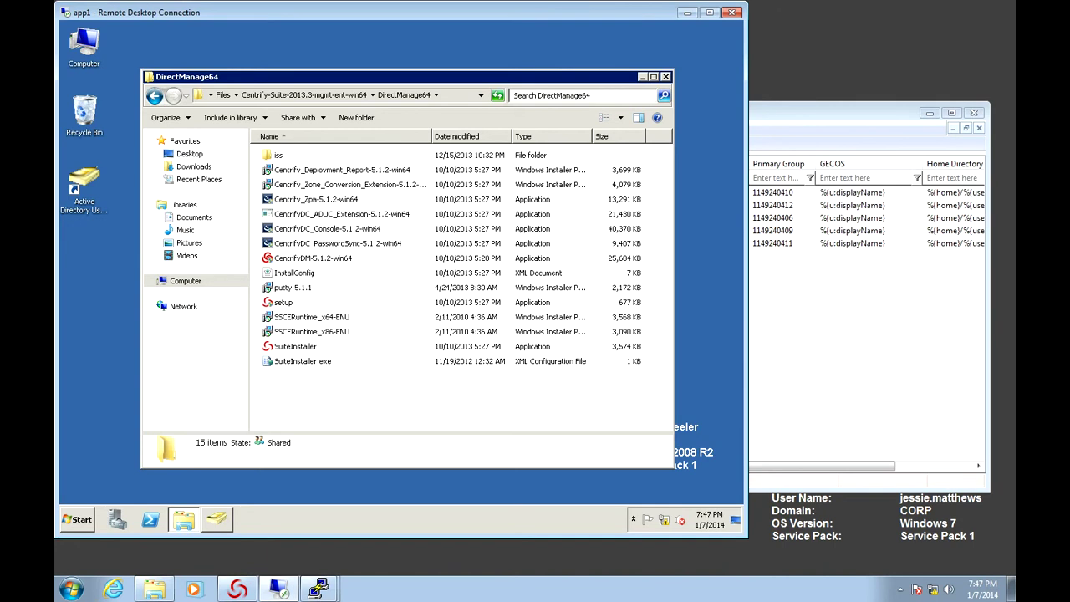
double_click(316, 199)
key(alt+y)
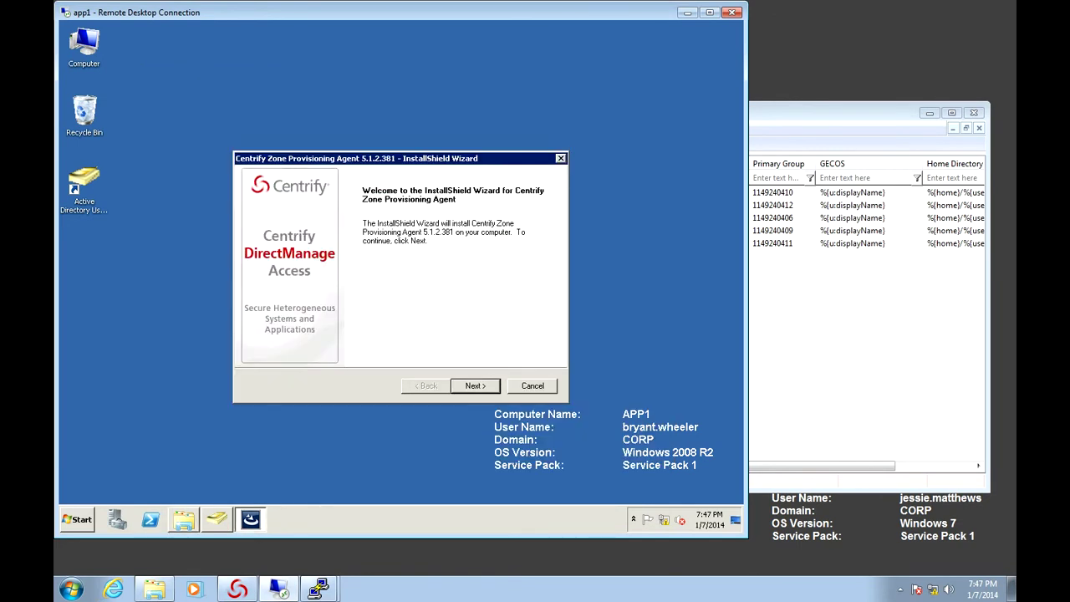
Accept the license, register to company Contoso, and install with default folder and components
key(Return)
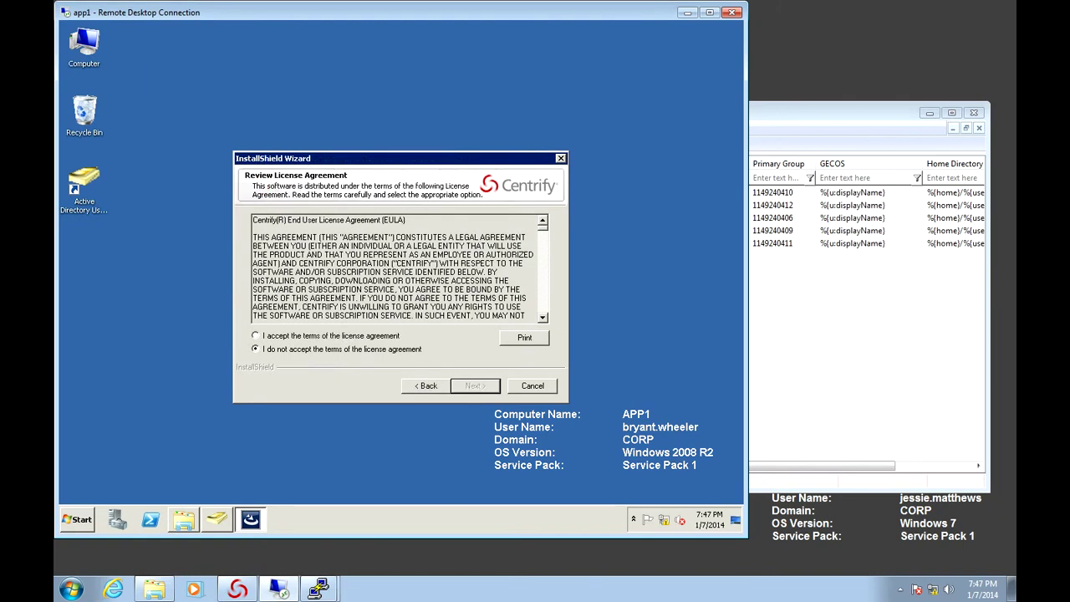
click(255, 335)
key(Return)
click(252, 267)
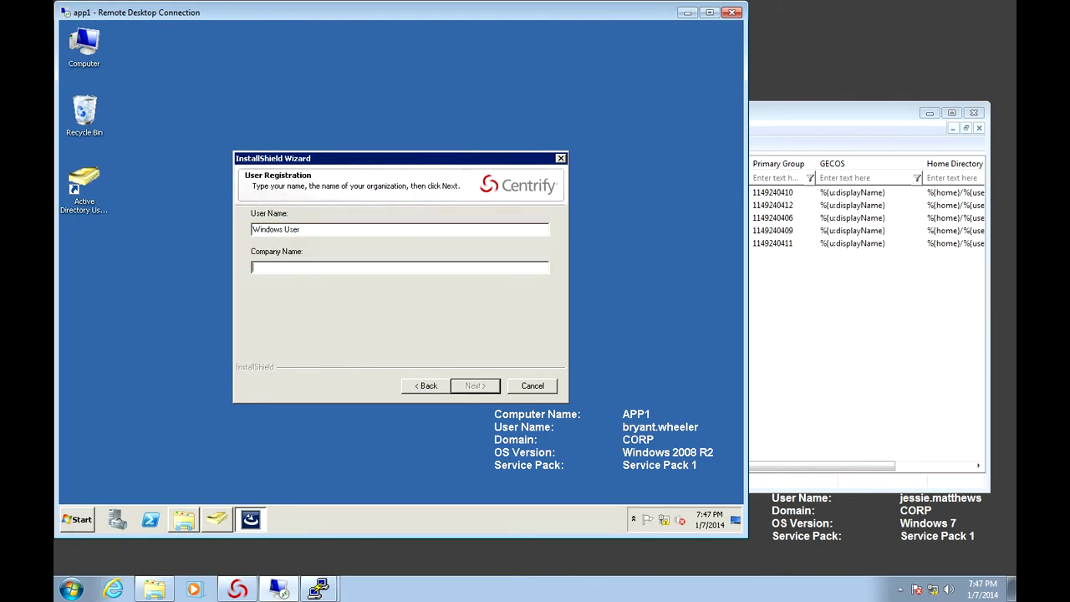
text(Contoso)
key(Return)
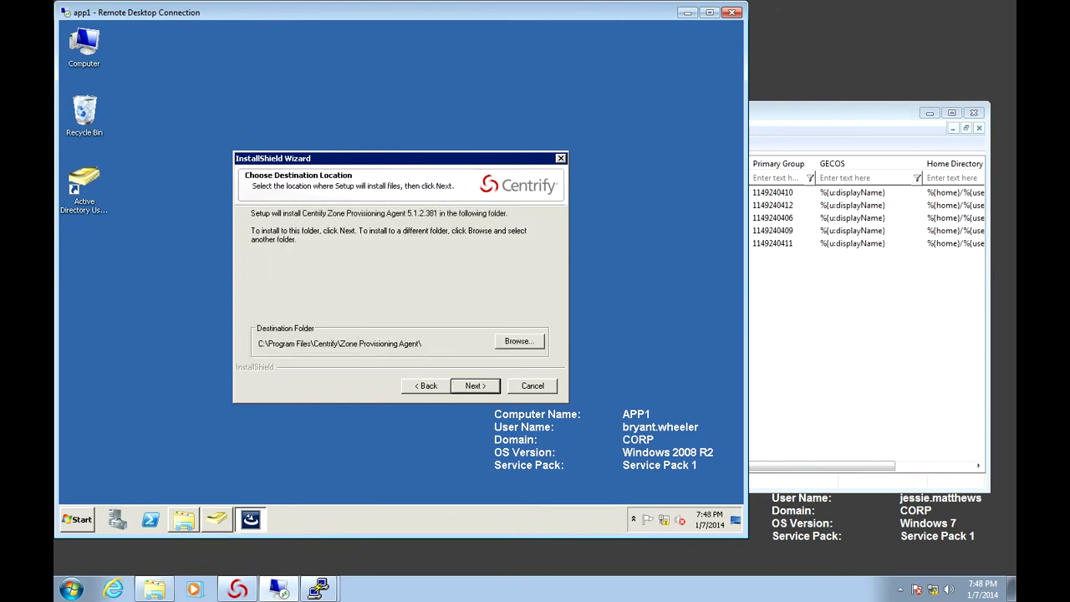
key(Return)
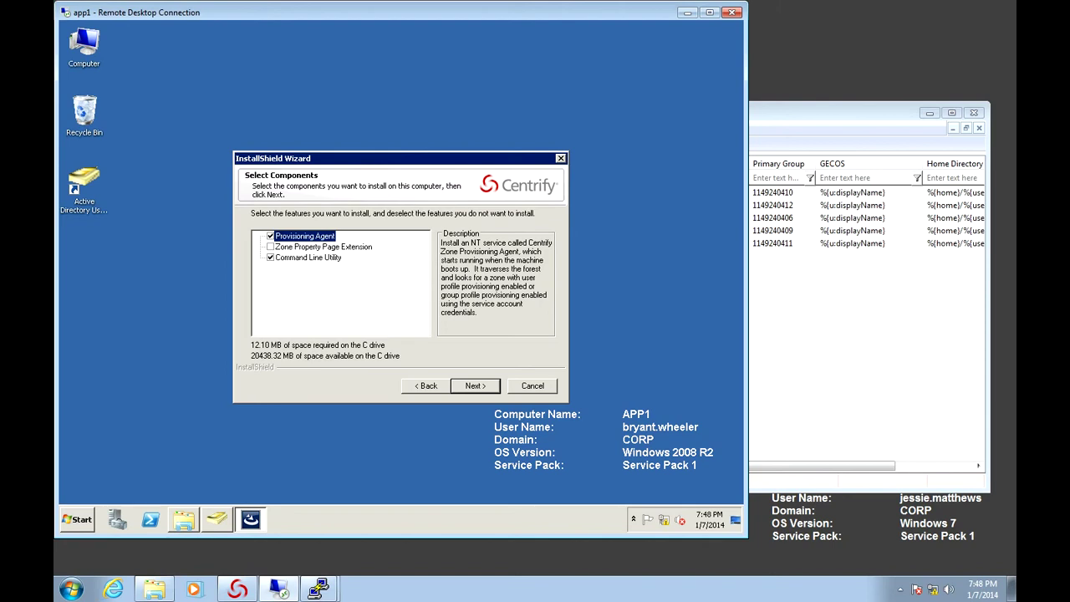
key(Return)
key(Return)
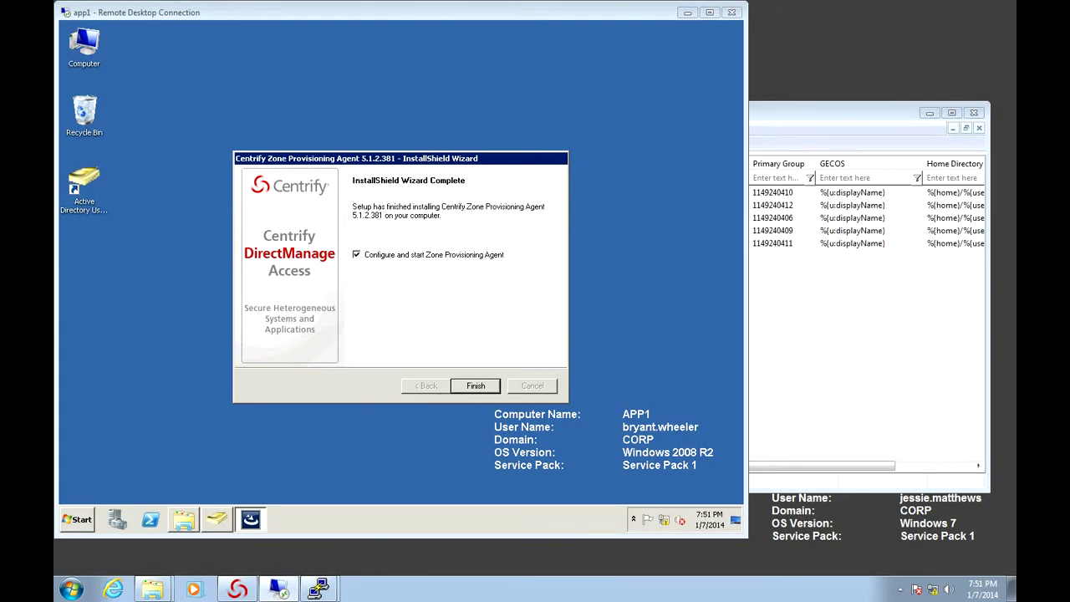
Finish the ZPA installer and enter service account corp\centrify.zpa with its password
key(Return)
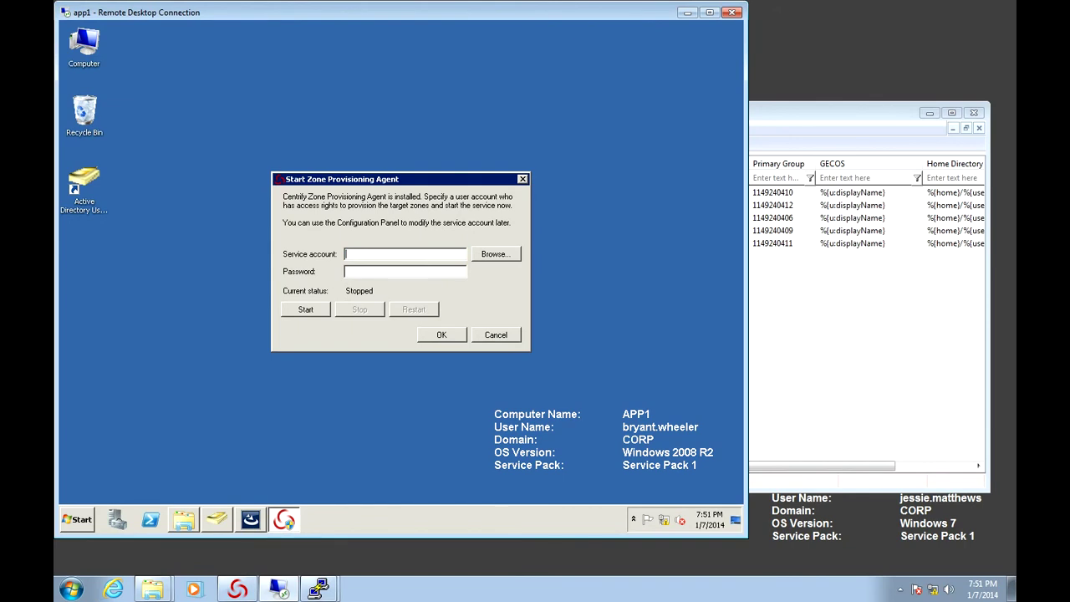
text(corp\centrify.zpa)
key(Tab)
key(Tab)
text(**********)
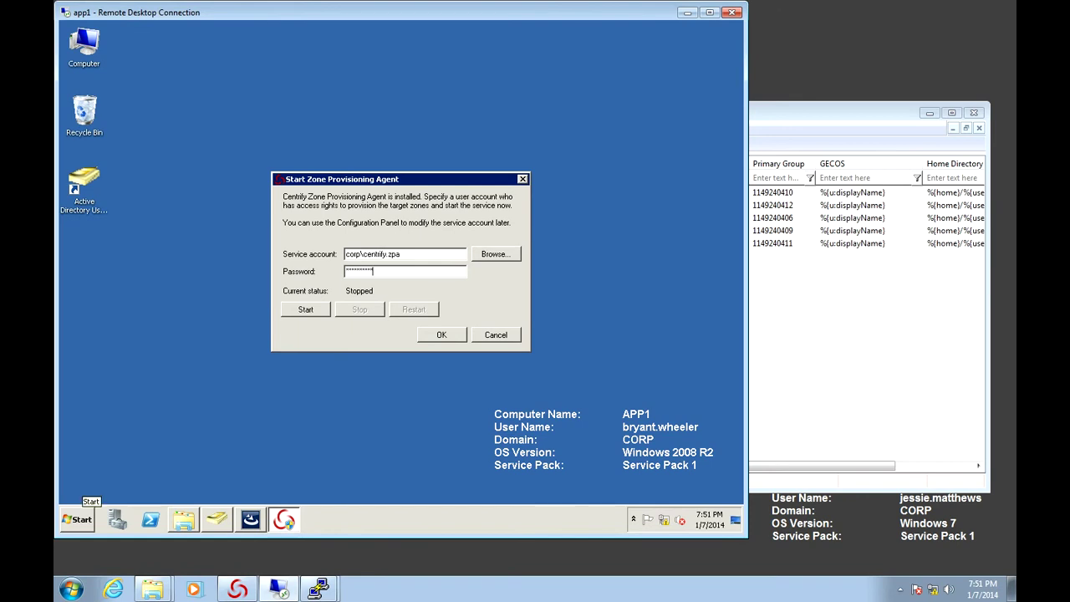
Launch the Services console with services.msc from the Run box
right_click(82, 517)
click(82, 516)
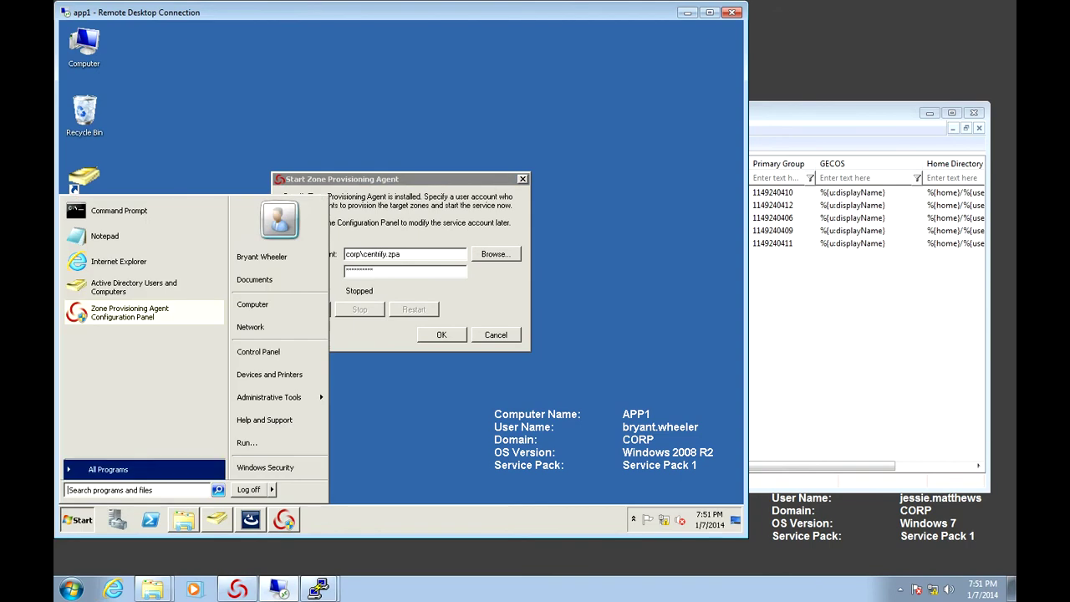
click(248, 442)
text(services.msc)
key(Return)
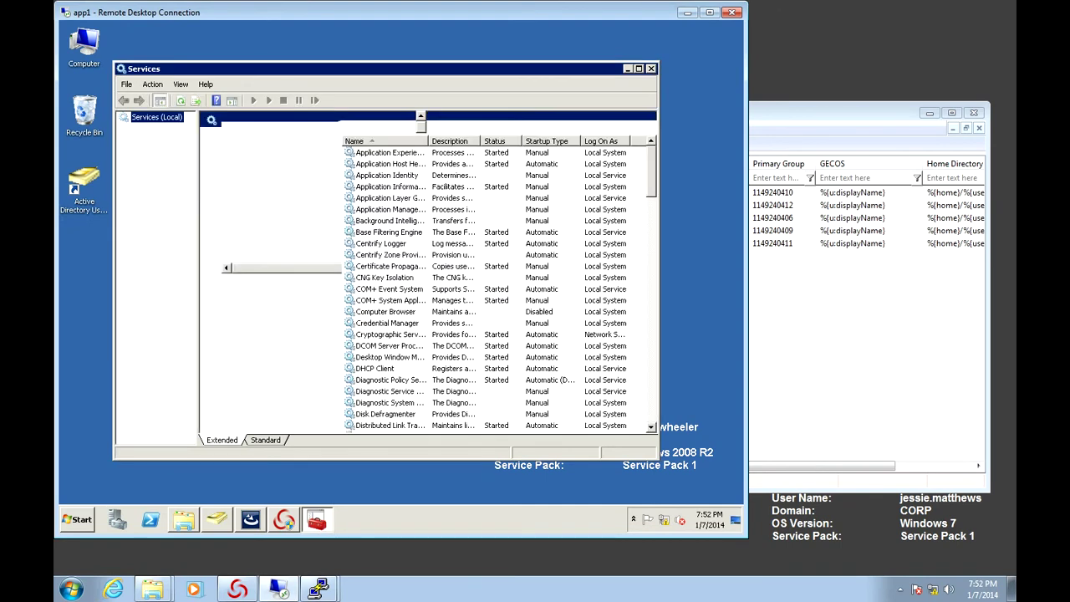
Set the Centrify Zone Provisioning Agent service to log on as corp\centrify.zpa with its password
click(390, 254)
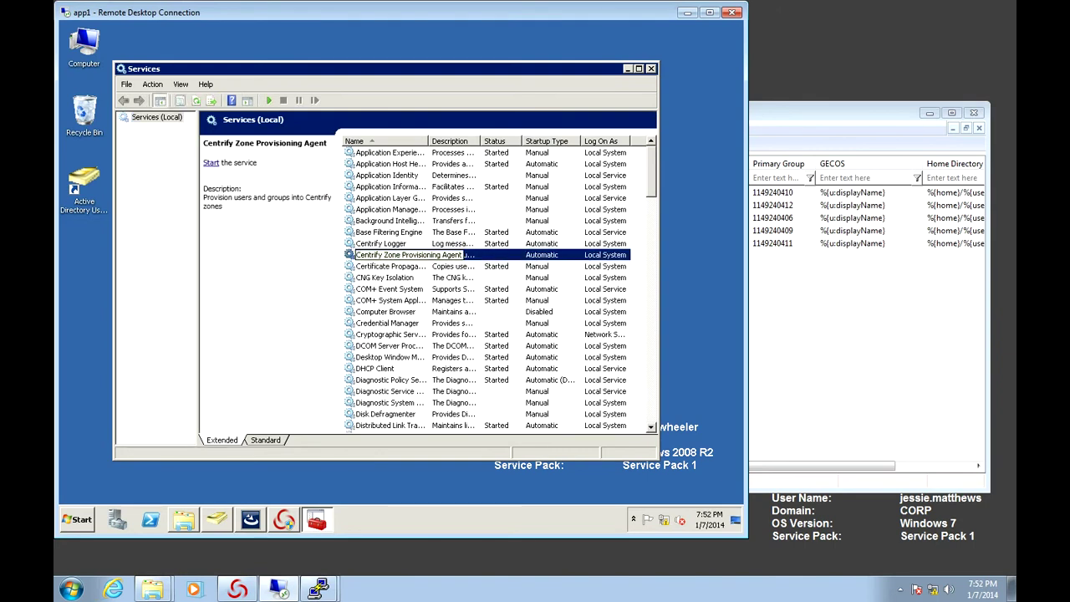
right_click(429, 254)
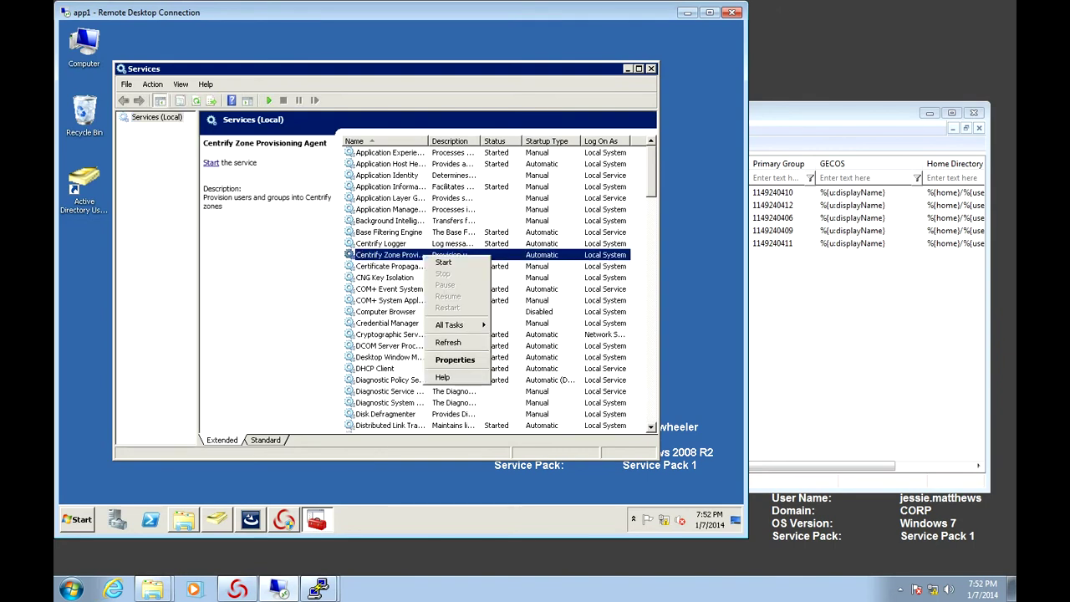
click(454, 360)
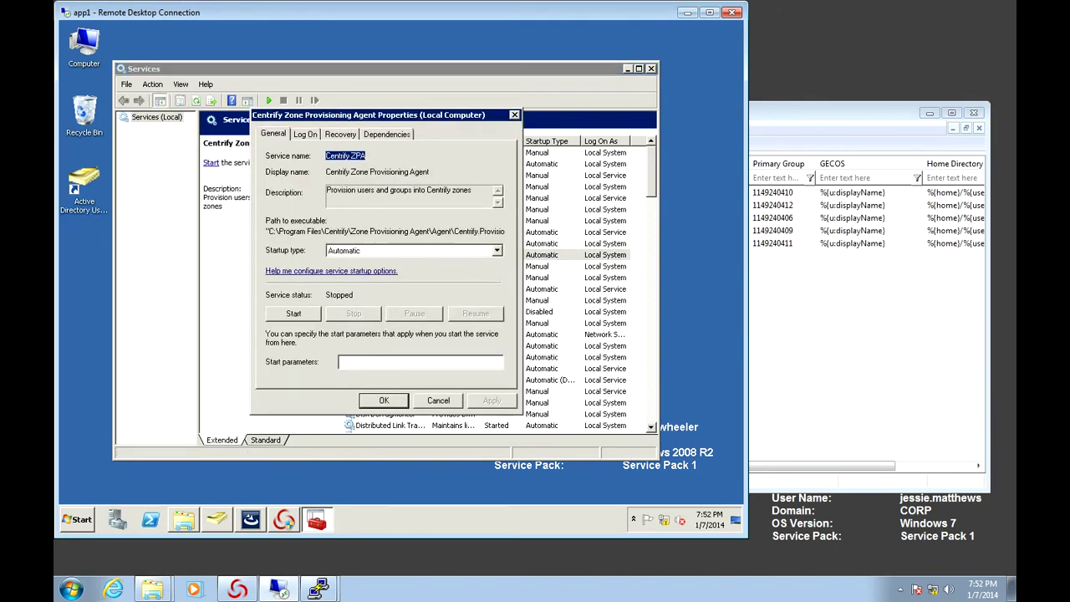
click(305, 134)
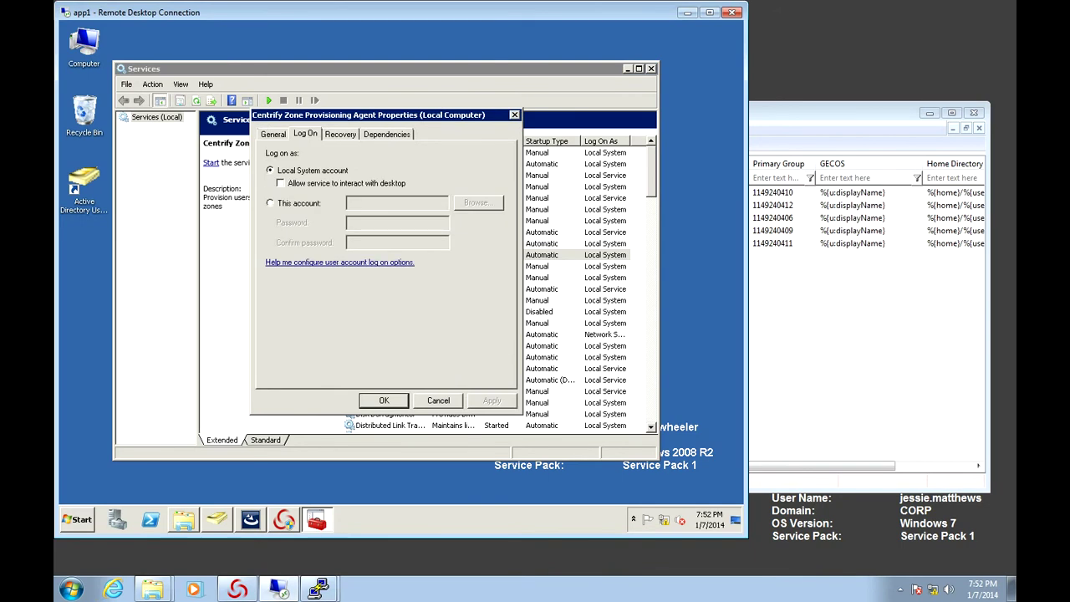
click(269, 202)
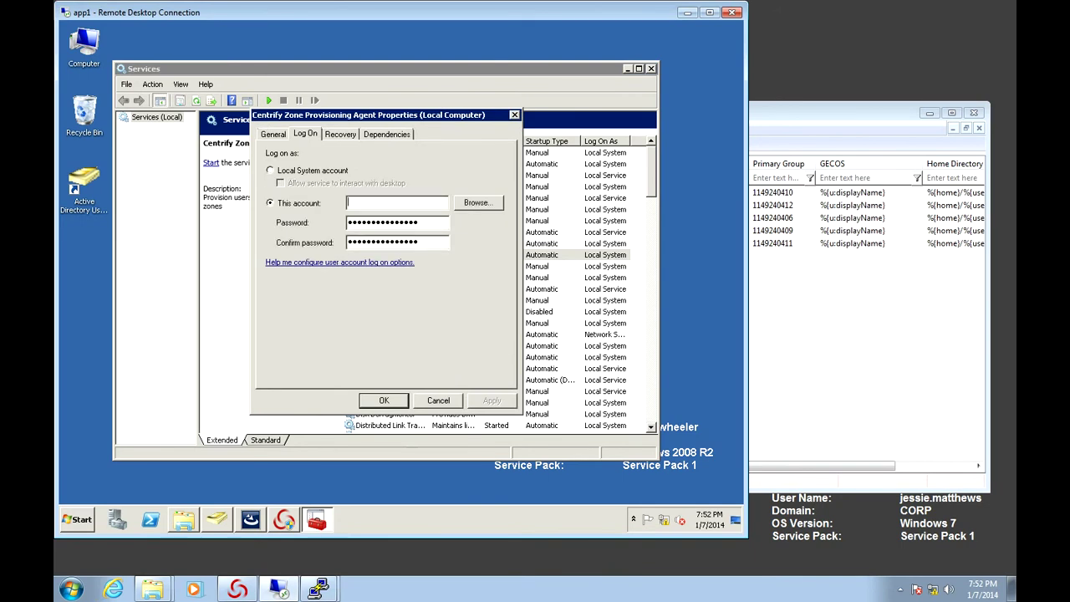
text(corp\centrify.zpa)
key(Tab)
key(Tab)
text(••••••••••)
key(Tab)
text(•••••••)
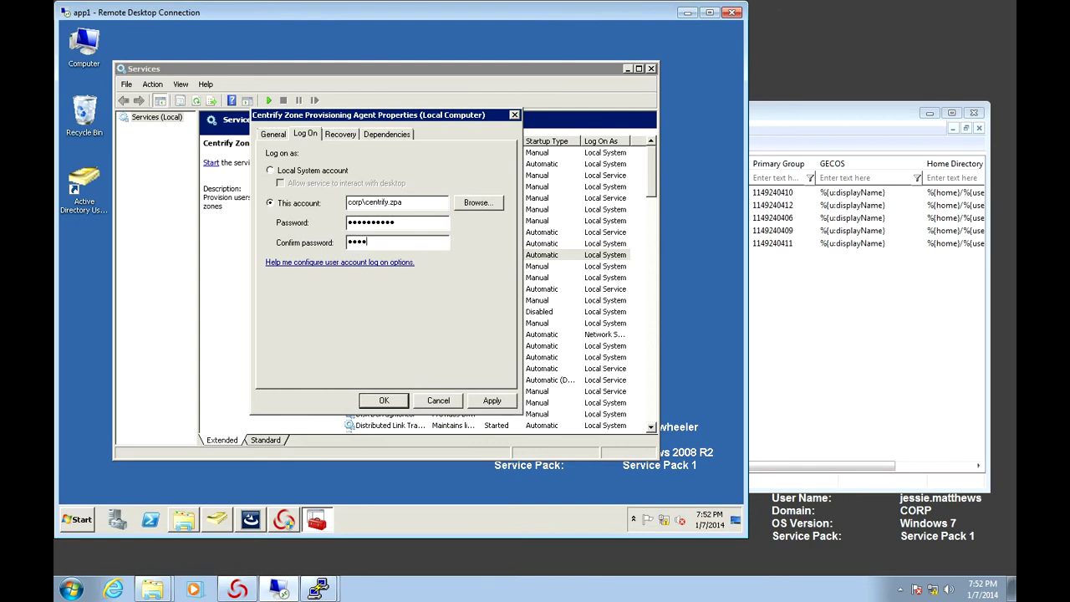
text(•••)
Save the log-on change, acknowledge the Log On As A Service notice, and close Services
key(Return)
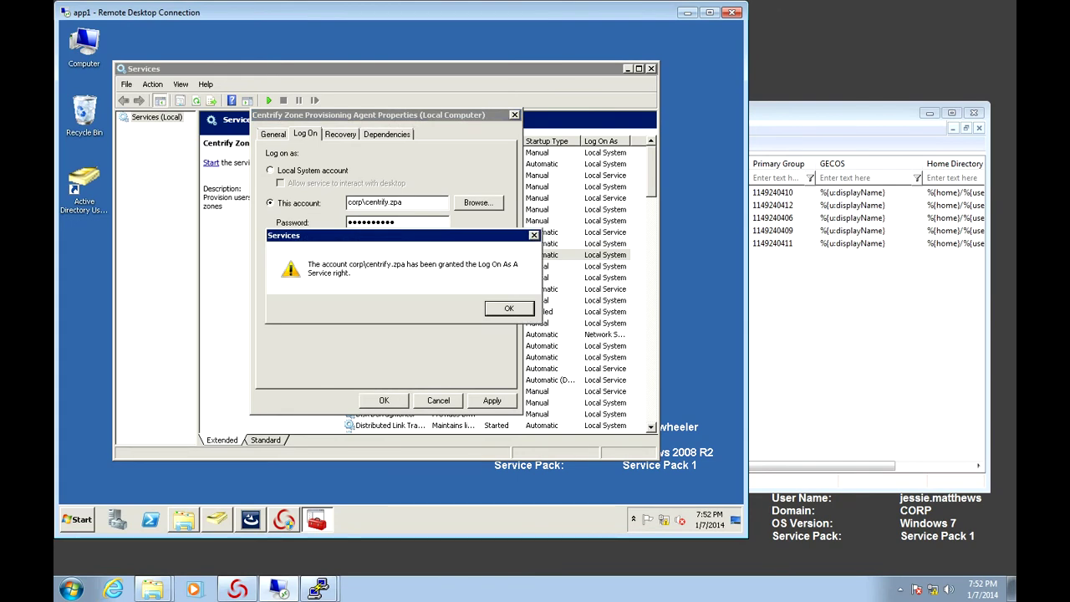
key(Return)
key(Return)
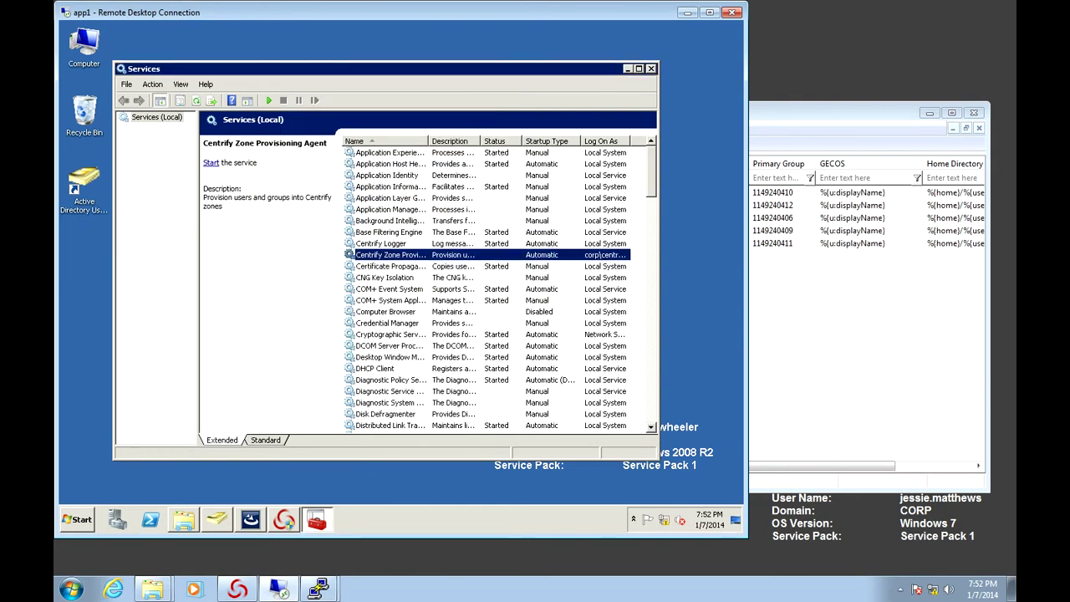
key(alt+F4)
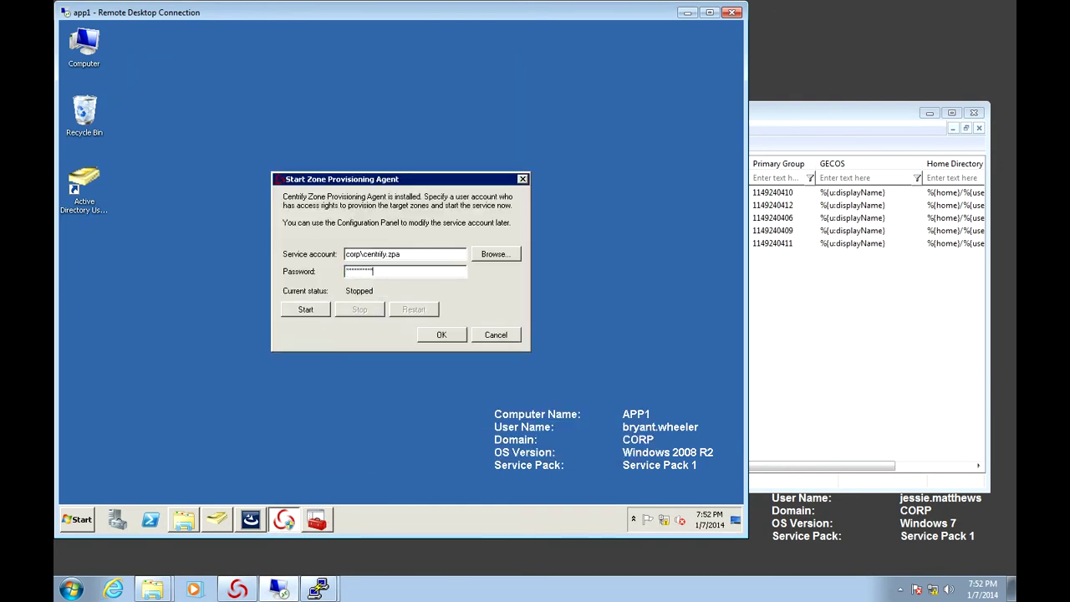
Close the Start dialog and run the Zone Provisioning Agent Configuration Panel as administrator
key(alt+F4)
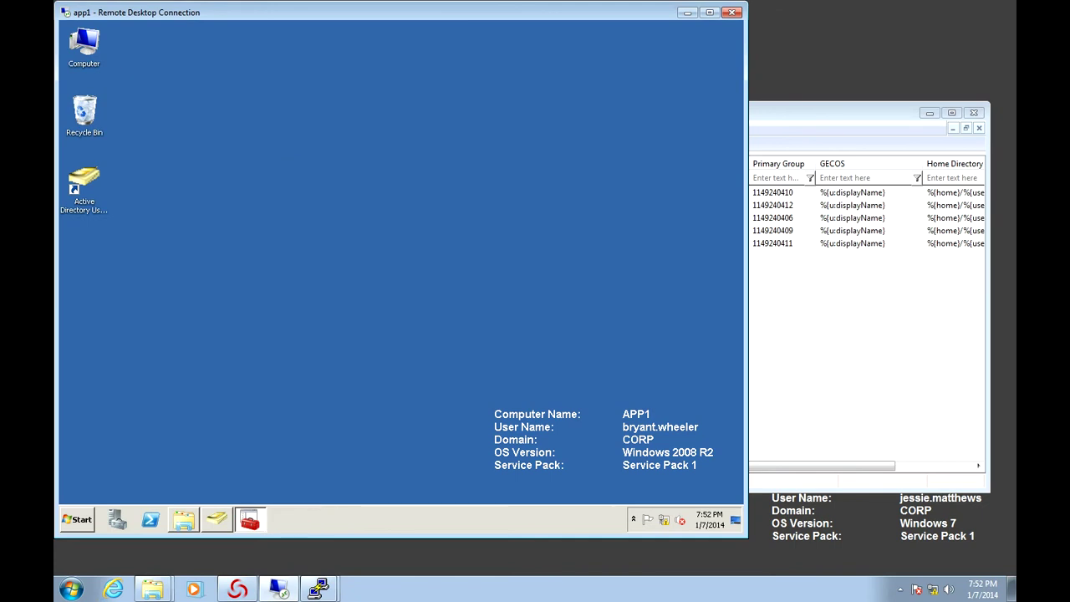
key(super)
key(Up)
key(Up)
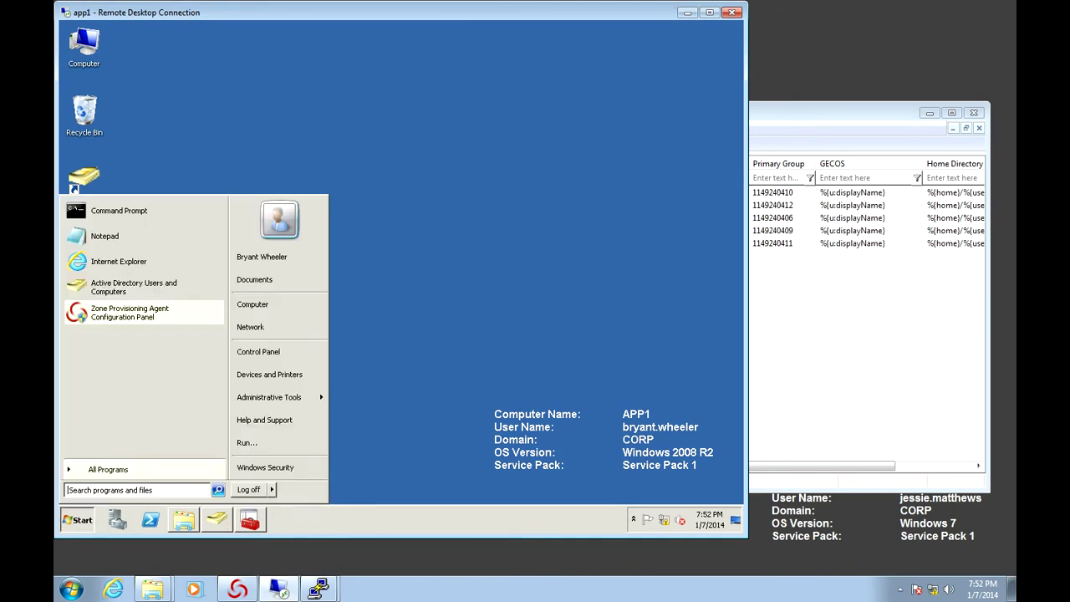
key(shift+F10)
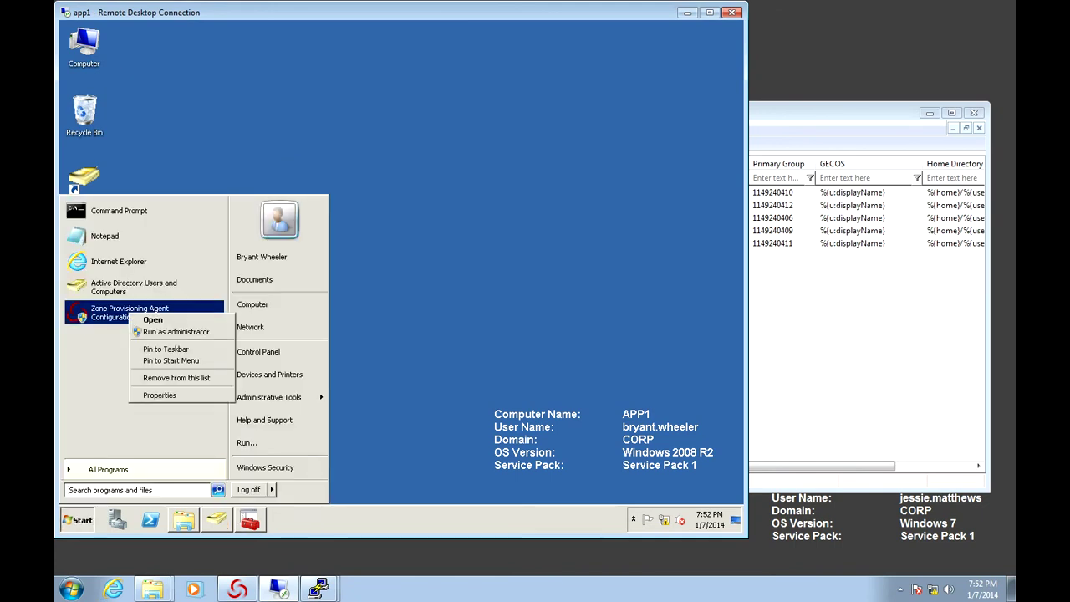
key(a)
key(alt+y)
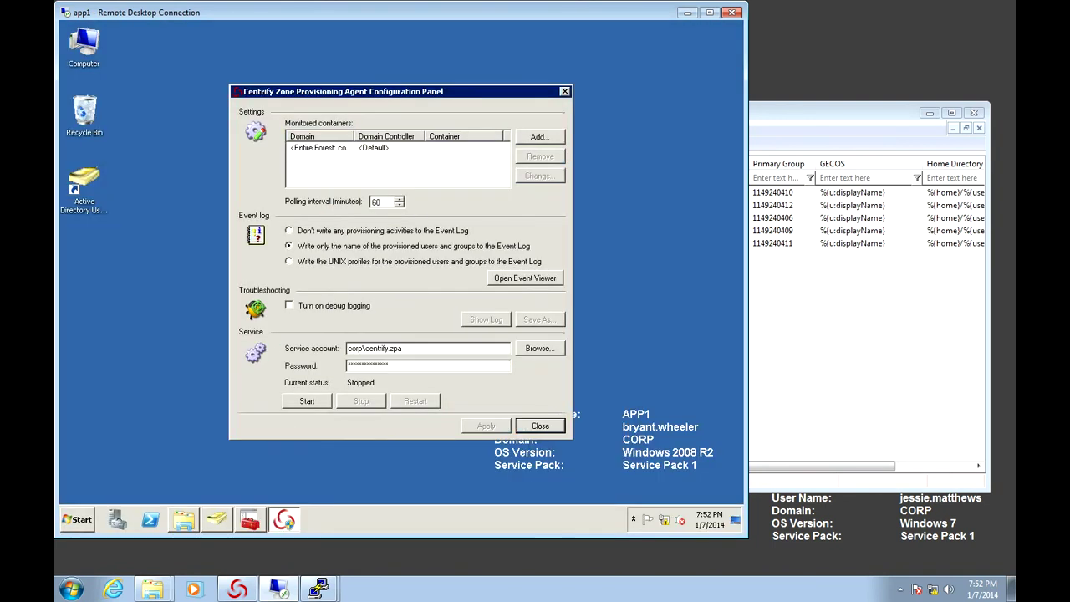
Change the polling interval from 60 to 1 minute
click(334, 147)
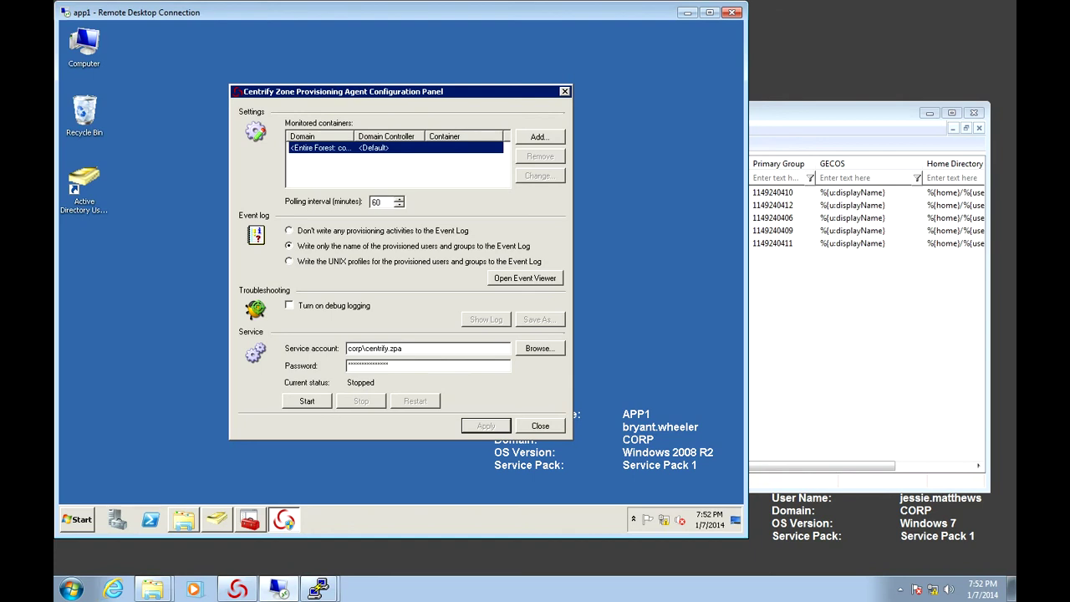
key(Tab)
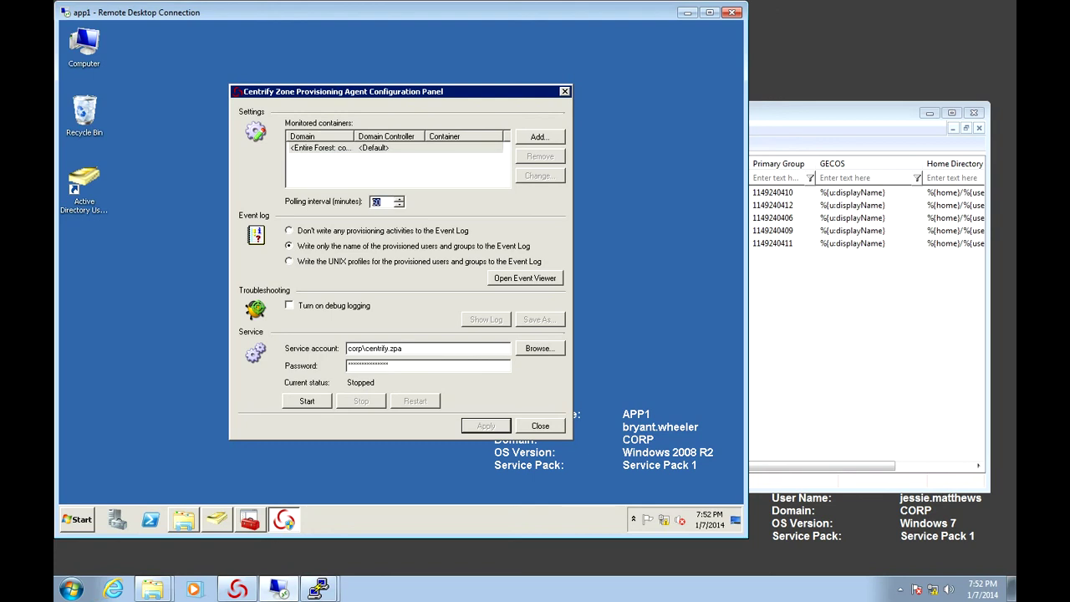
text(1)
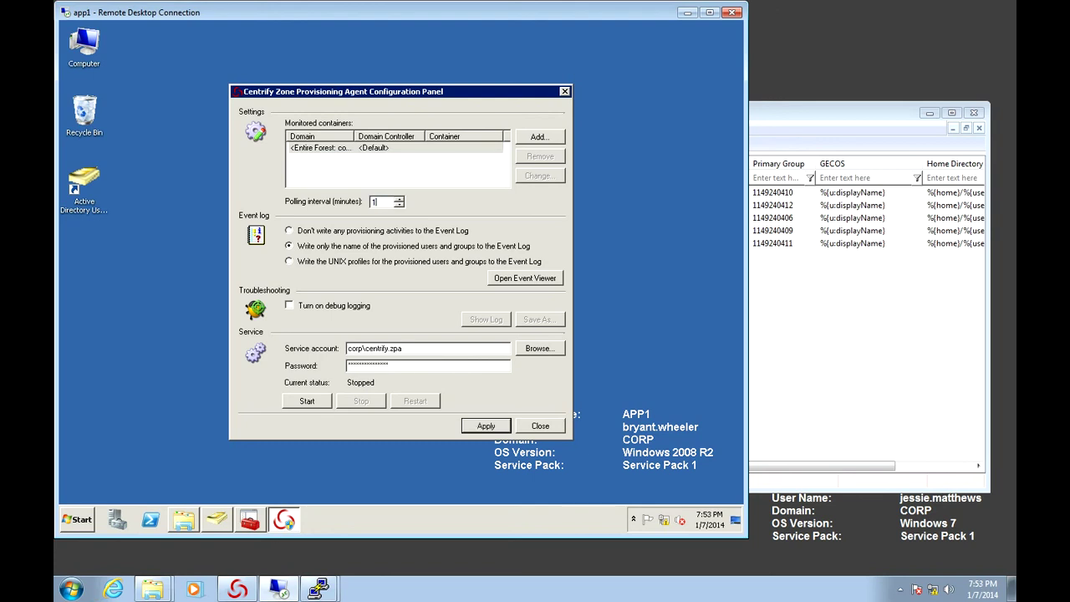